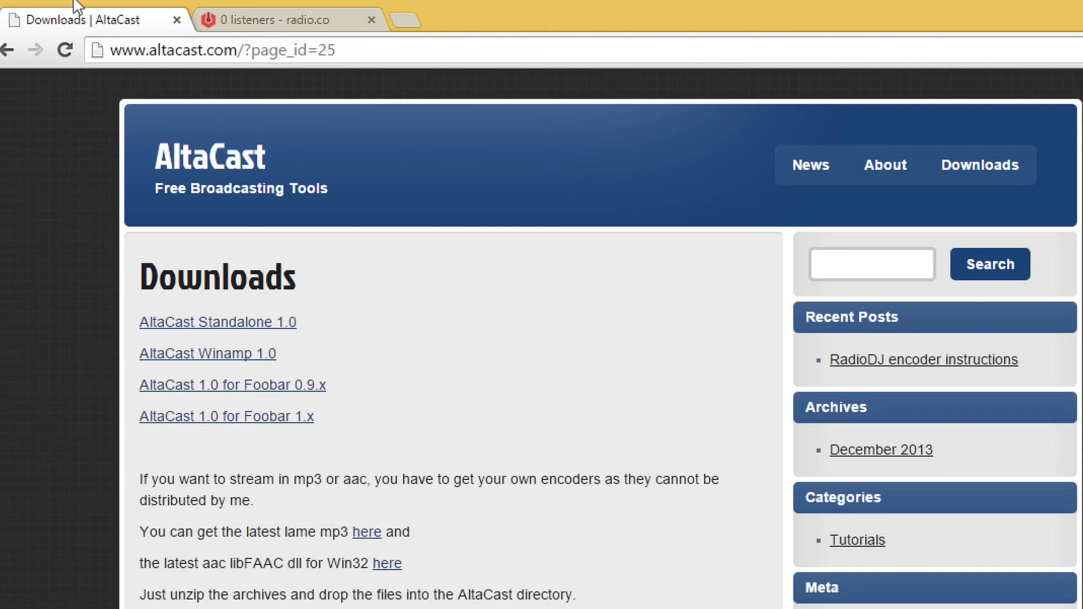
Switch to the '0 listeners - radio.co' dashboard showing No DJ Connected and the server details
{"action": "left_click", "coordinate": [231, 5]}
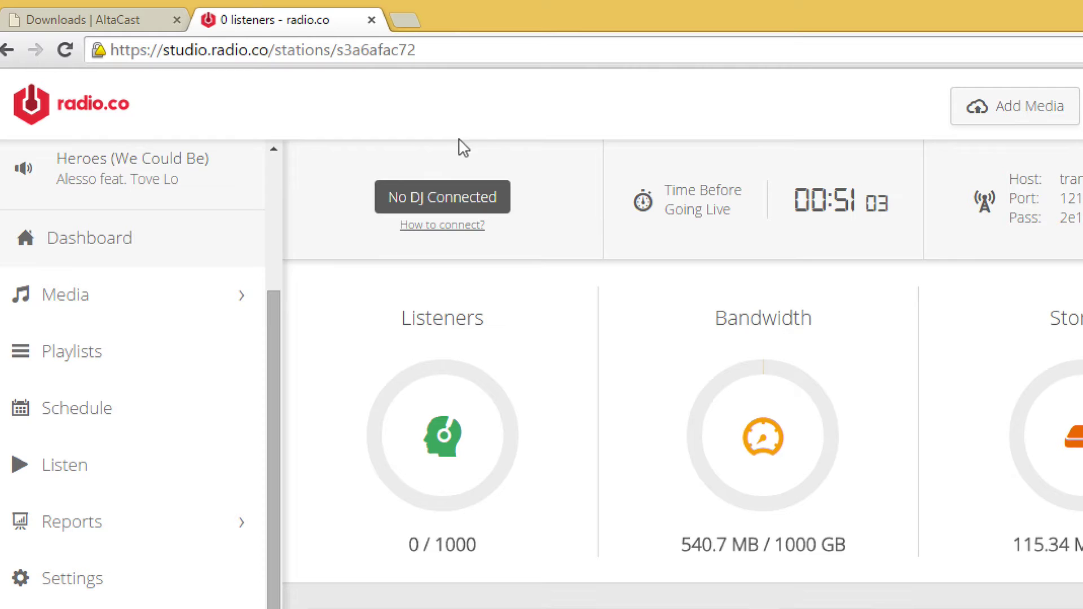
Highlight the C++ 2005 runtime note on the AltaCast Downloads page, then bring the AltaCast encoder up top
{"action": "left_click", "coordinate": [79, 10]}
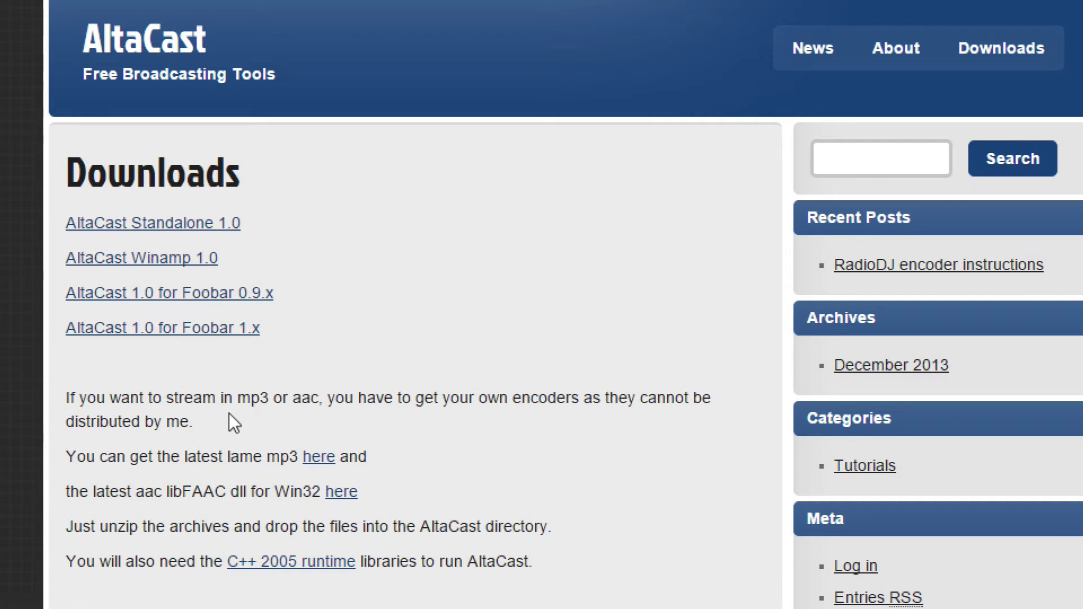
{"action": "left_click_drag", "start_coordinate": [39, 559], "coordinate": [546, 548]}
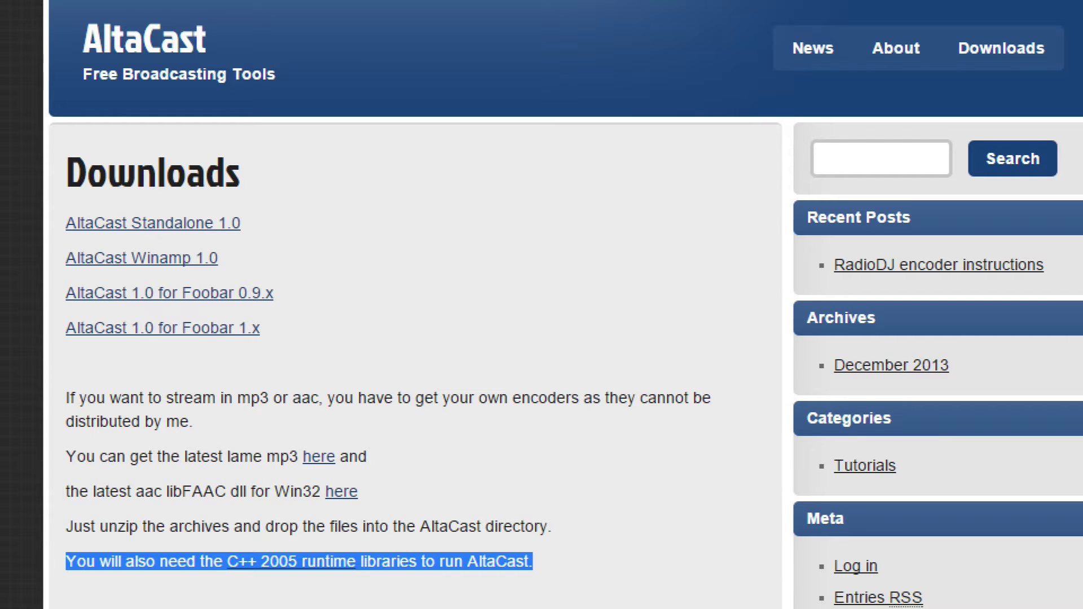
{"action": "key", "text": "alt+Tab"}
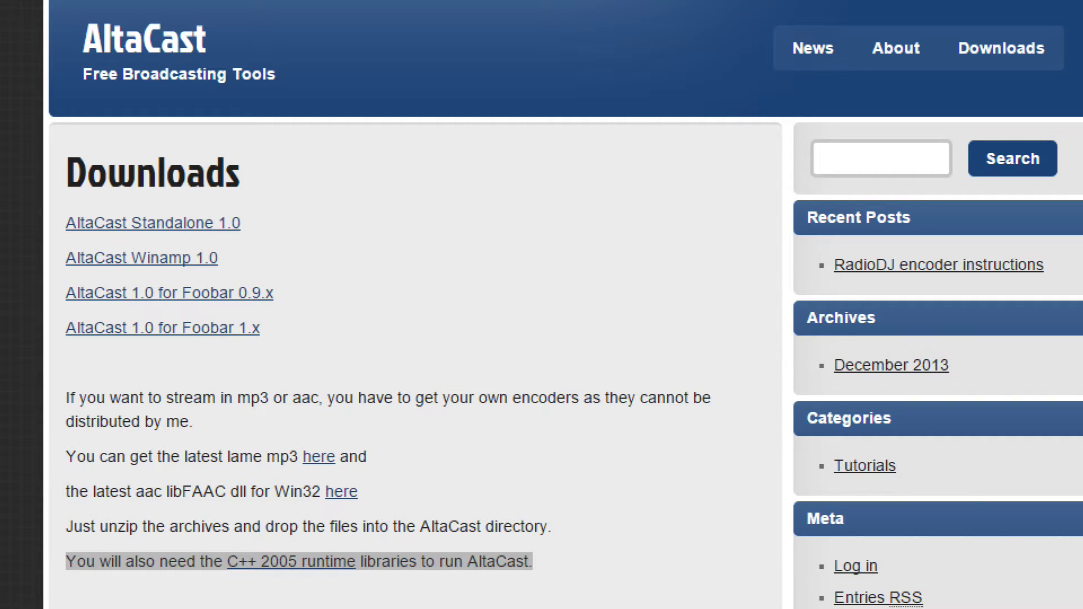
{"action": "left_click_drag", "start_coordinate": [481, 124], "coordinate": [443, 3]}
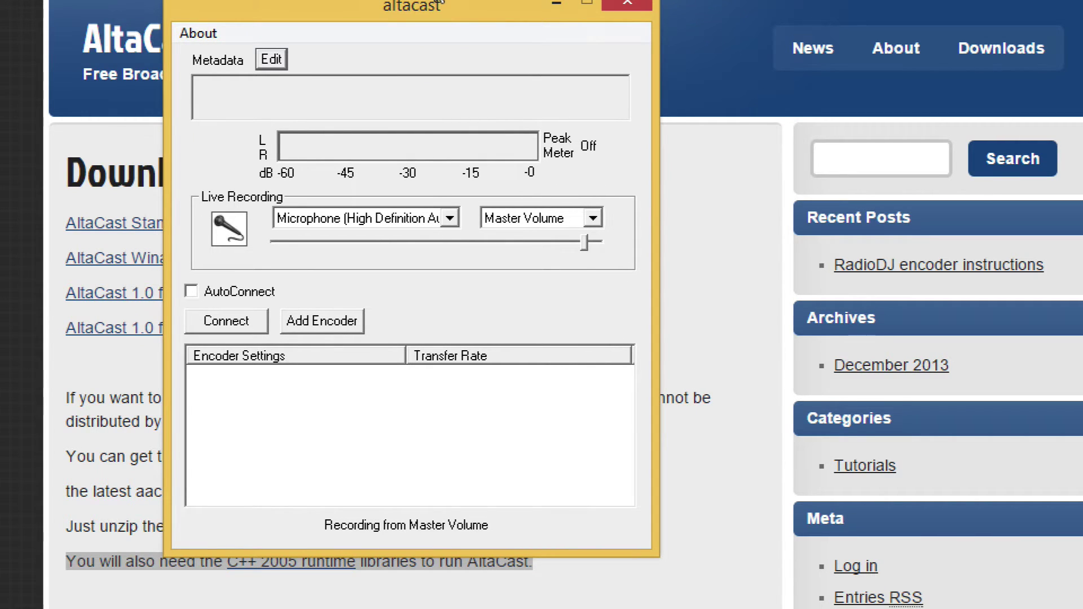
Move the AltaCast window to the left edge and clear the runtime-note highlight
{"action": "left_click_drag", "start_coordinate": [443, 3], "coordinate": [0, 17]}
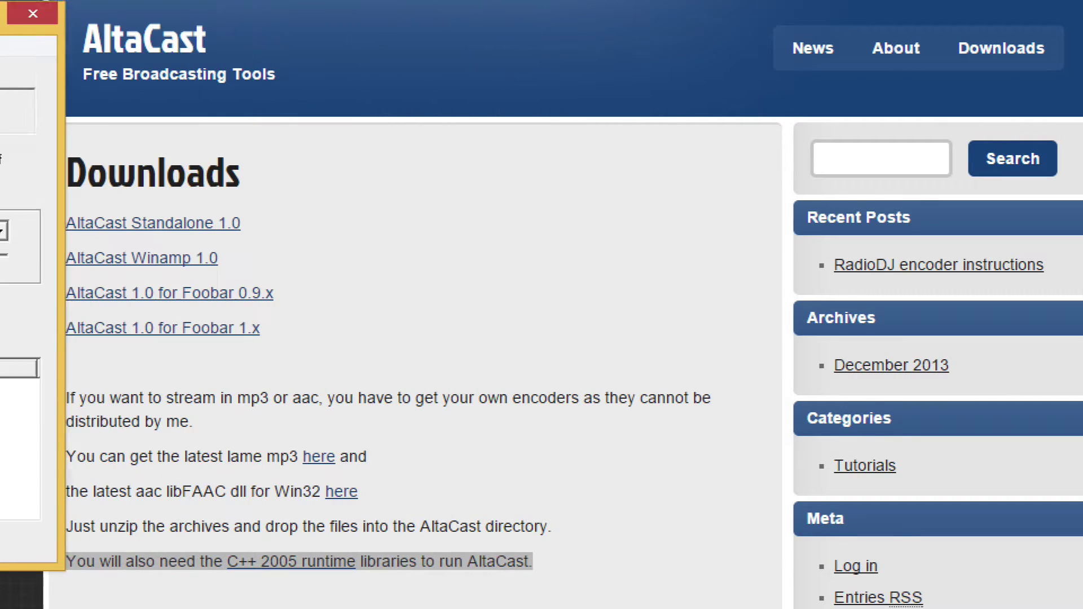
{"action": "left_click", "coordinate": [382, 319]}
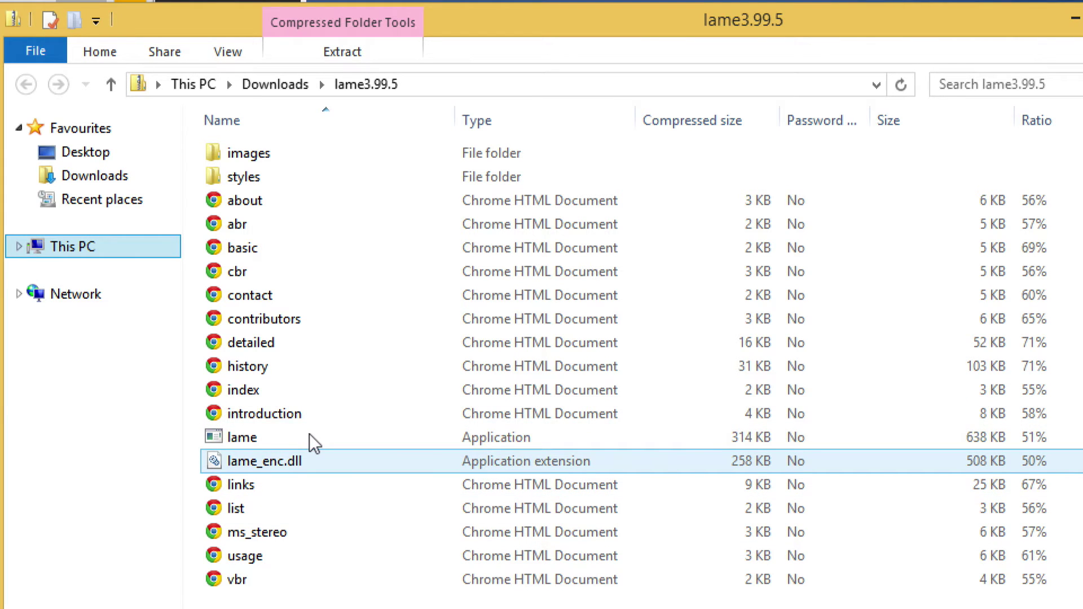
Copy lame_enc.dll from the lame3.99.5 archive
{"action": "left_click", "coordinate": [292, 447]}
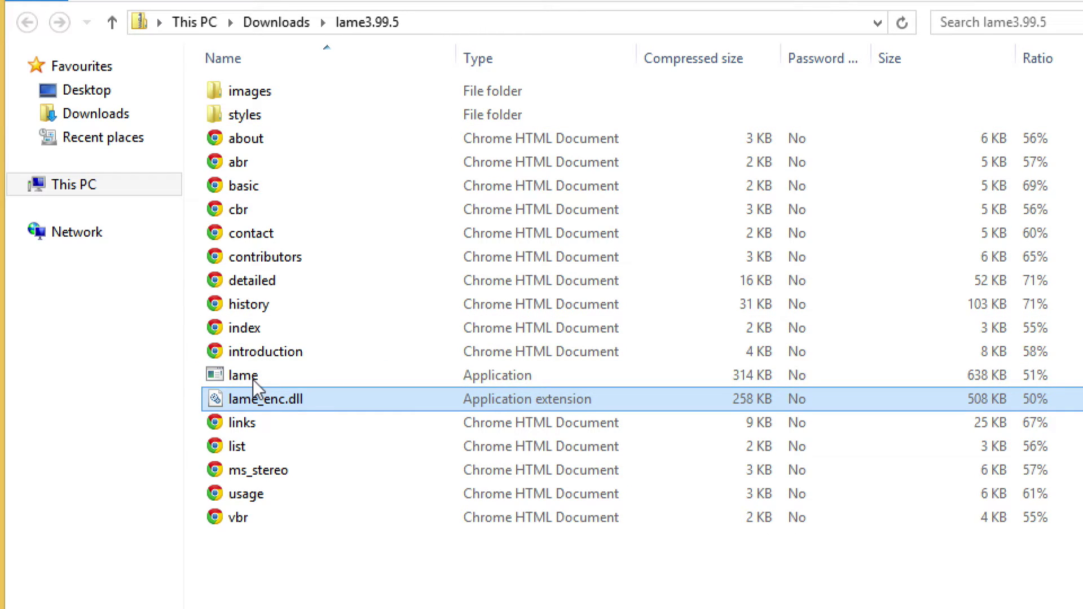
{"action": "right_click", "coordinate": [271, 384]}
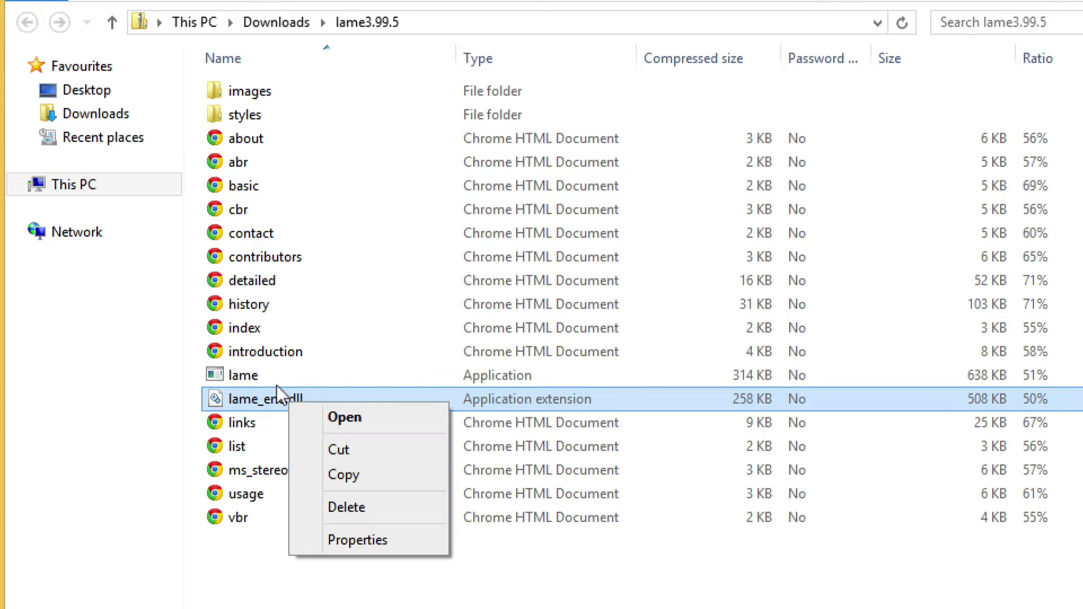
{"action": "left_click", "coordinate": [349, 458]}
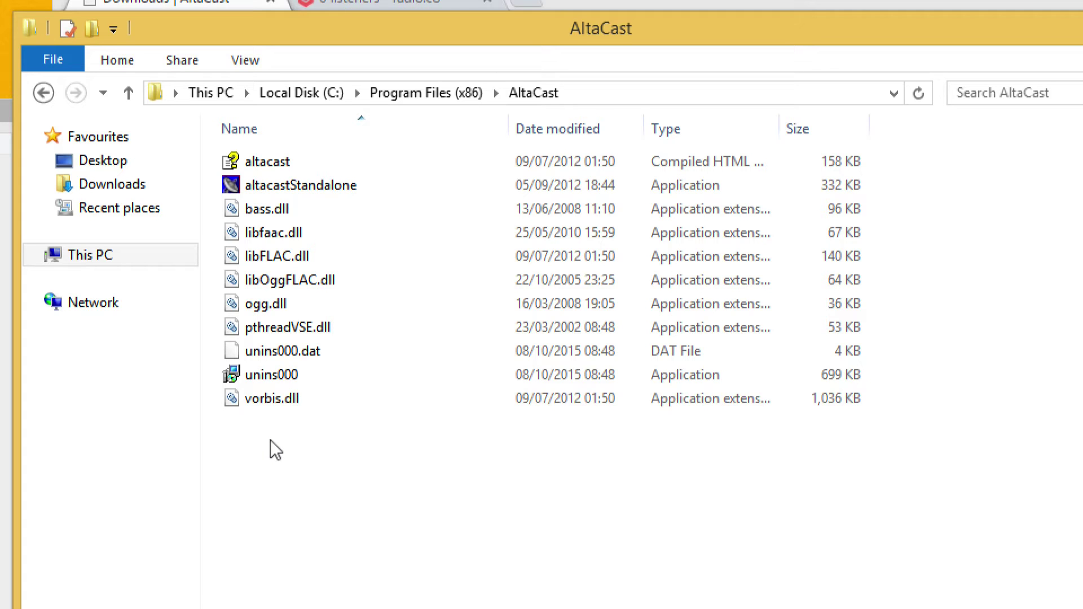
Paste lame_enc.dll into the AltaCast program folder with administrator permission, then close the folder
{"action": "right_click", "coordinate": [269, 441]}
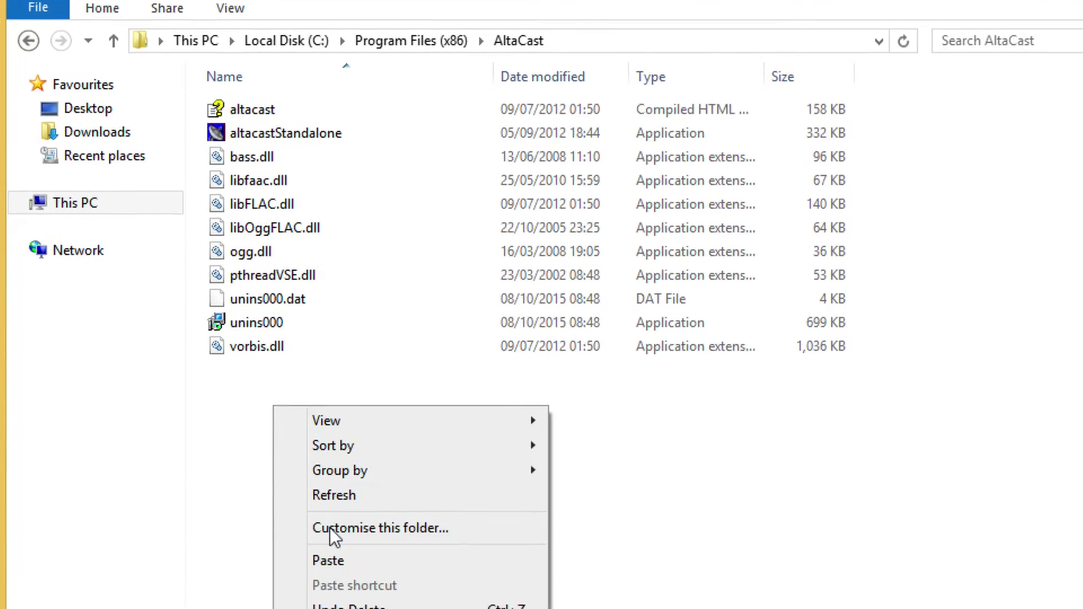
{"action": "left_click", "coordinate": [291, 431]}
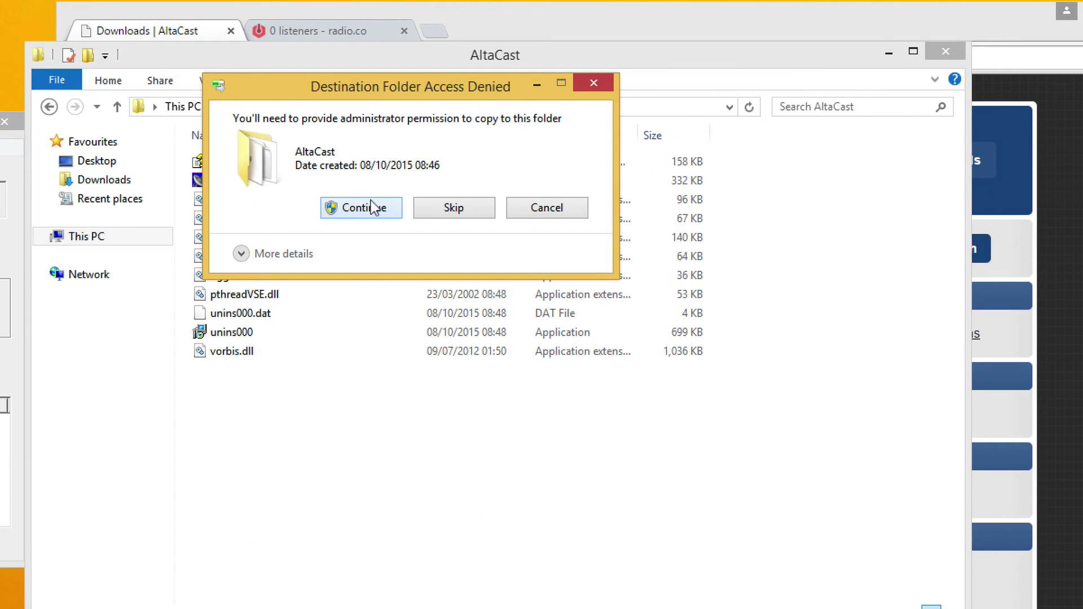
{"action": "left_click", "coordinate": [372, 208]}
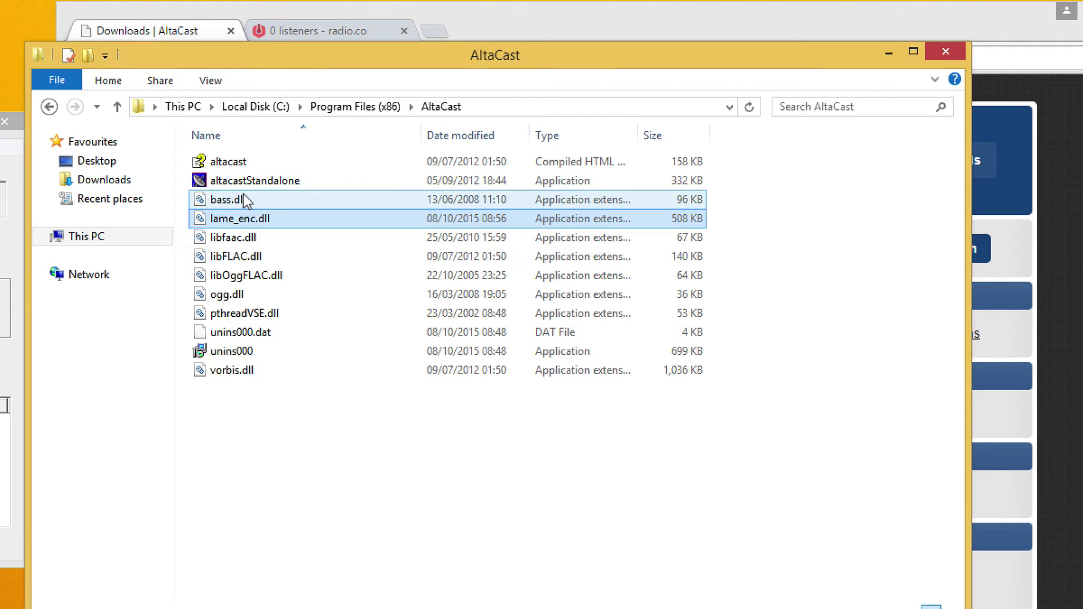
{"action": "mouse_move", "coordinate": [243, 195]}
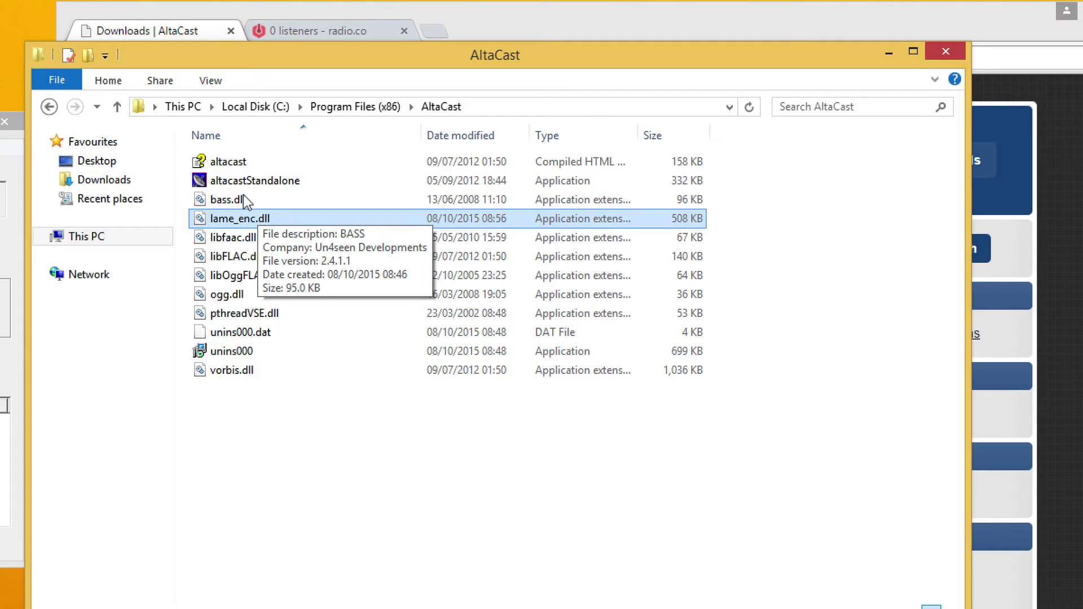
{"action": "left_click", "coordinate": [928, 45]}
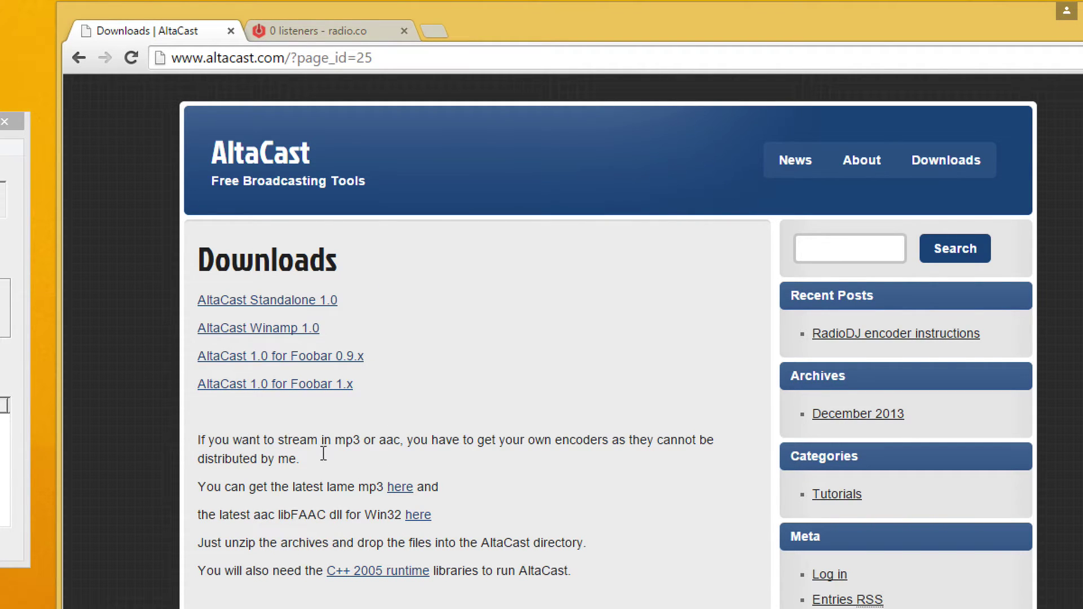
Review the encoder setup instructions, then close the old AltaCast encoder window
{"action": "left_click_drag", "start_coordinate": [198, 441], "coordinate": [592, 571]}
{"action": "left_click", "coordinate": [590, 569]}
{"action": "left_click", "coordinate": [12, 120]}
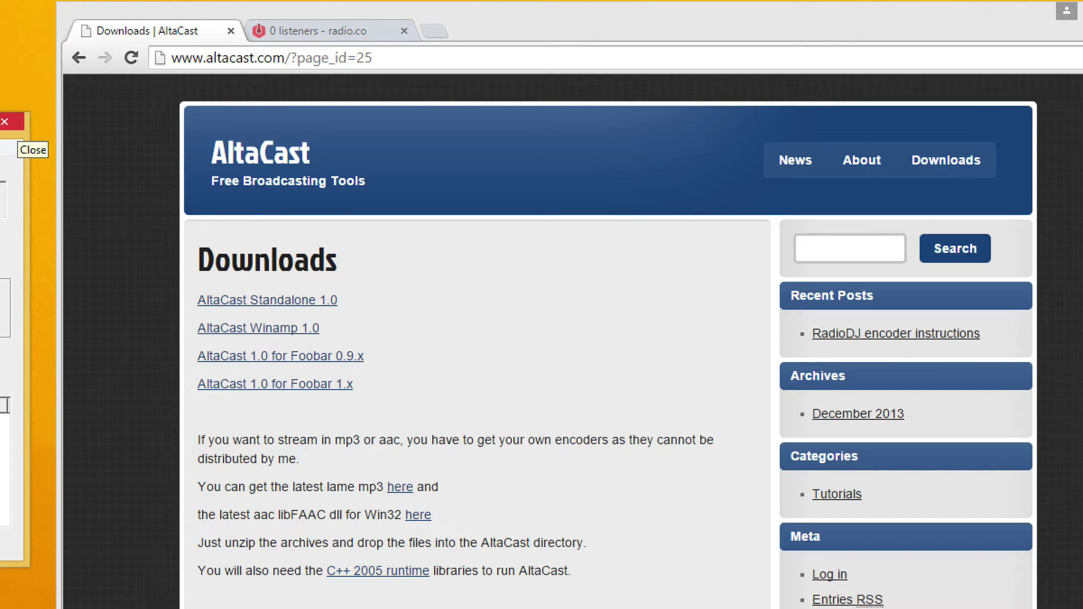
{"action": "left_click", "coordinate": [5, 121]}
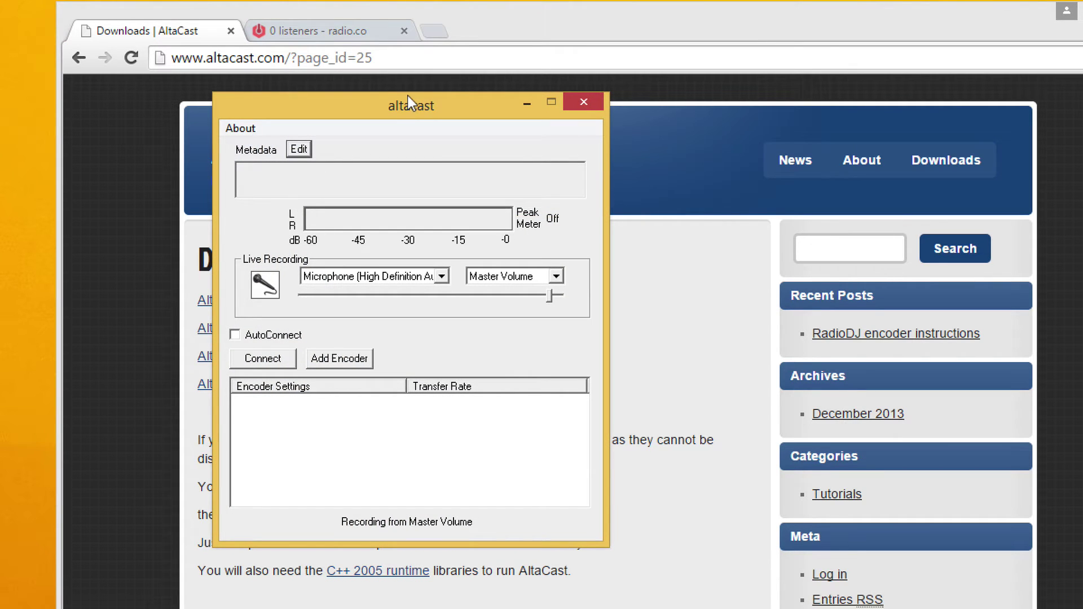
Move AltaCast aside and show the radio.co dashboard with host transcoder1.radio.co and port 1216
{"action": "left_click_drag", "start_coordinate": [384, 92], "coordinate": [356, 45]}
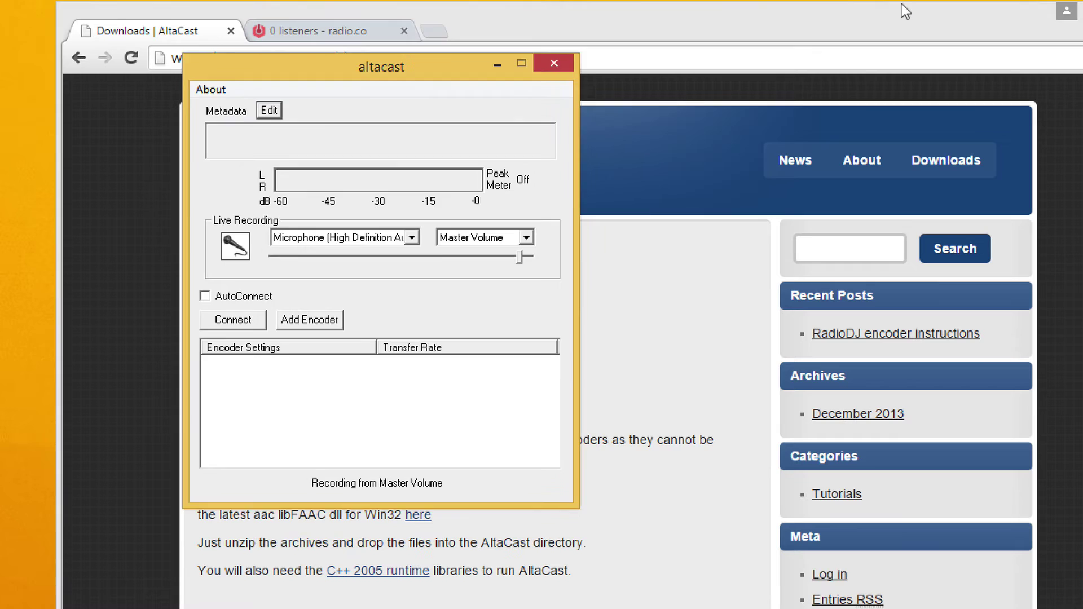
{"action": "left_click", "coordinate": [905, 9]}
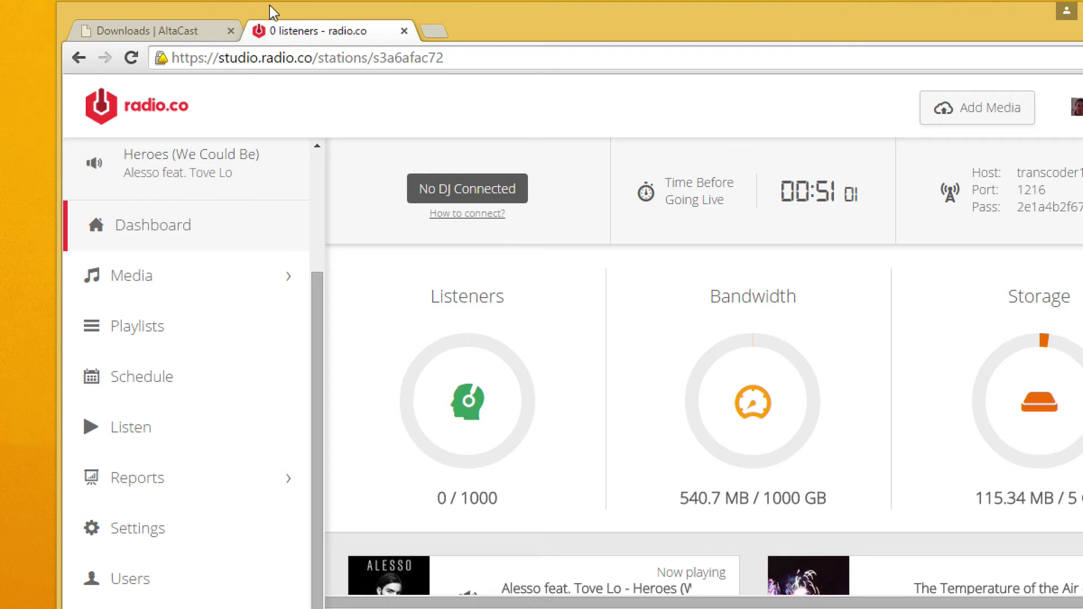
{"action": "left_click", "coordinate": [276, 25]}
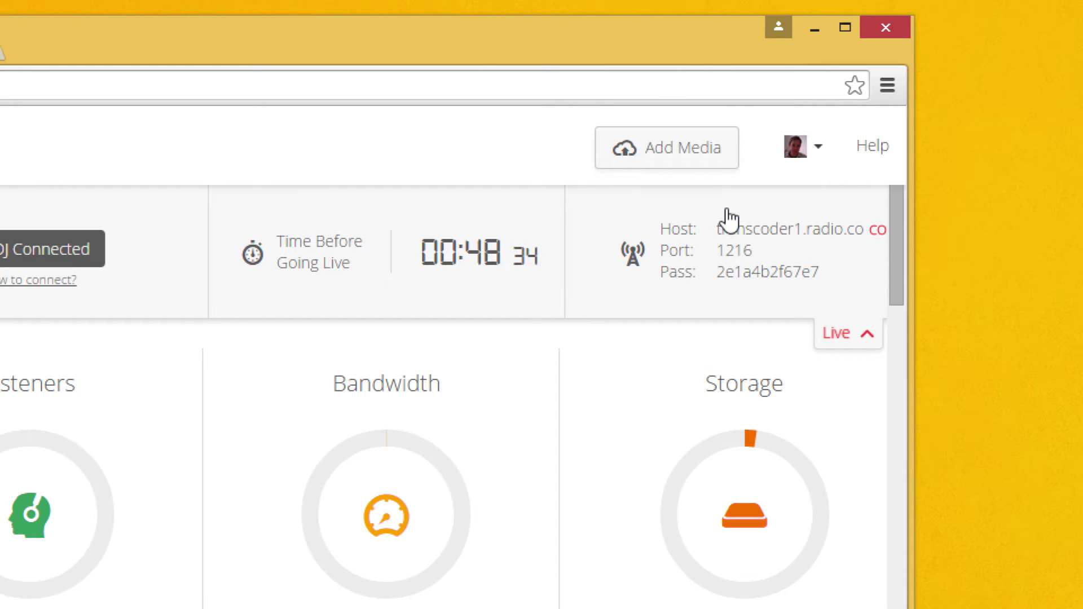
Place the AltaCast window in front of the radio.co dashboard with the server details still visible
{"action": "mouse_move", "coordinate": [717, 238]}
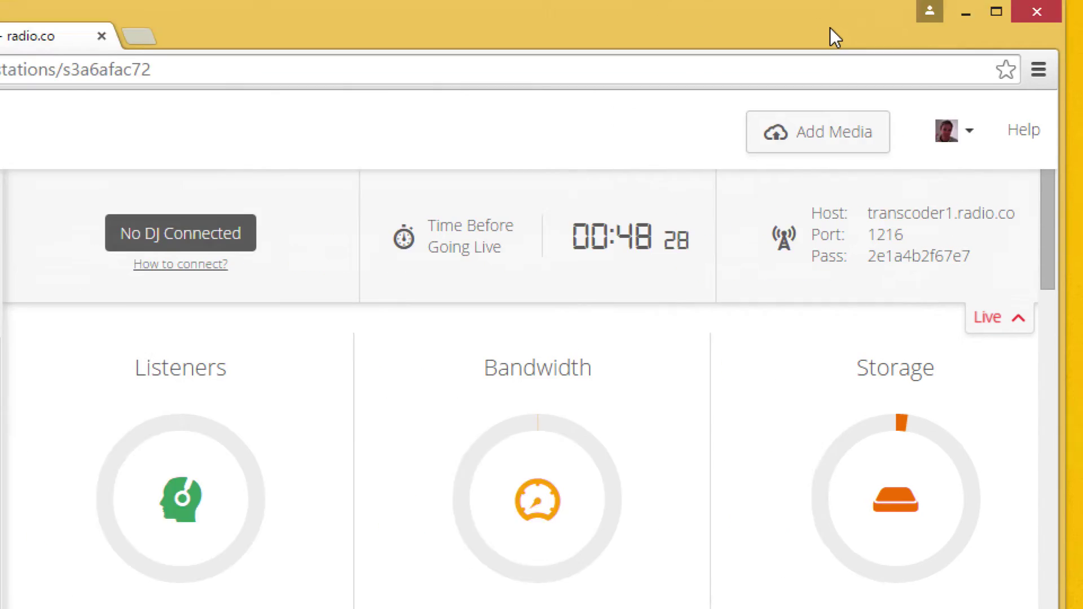
{"action": "left_click_drag", "start_coordinate": [661, 39], "coordinate": [1021, 219]}
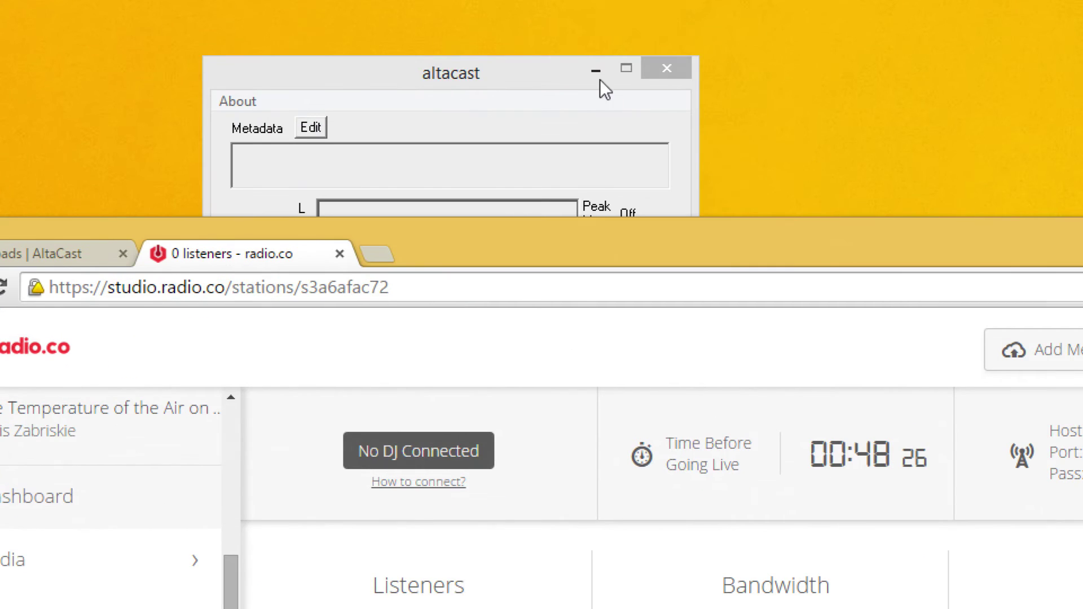
{"action": "left_click", "coordinate": [513, 78]}
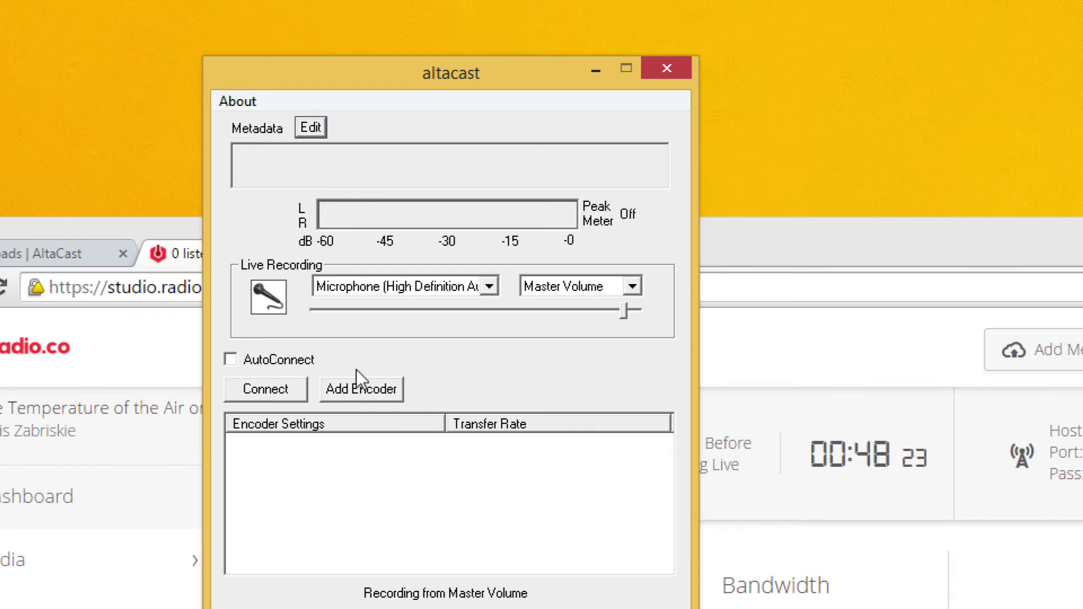
{"action": "left_click", "coordinate": [818, 216]}
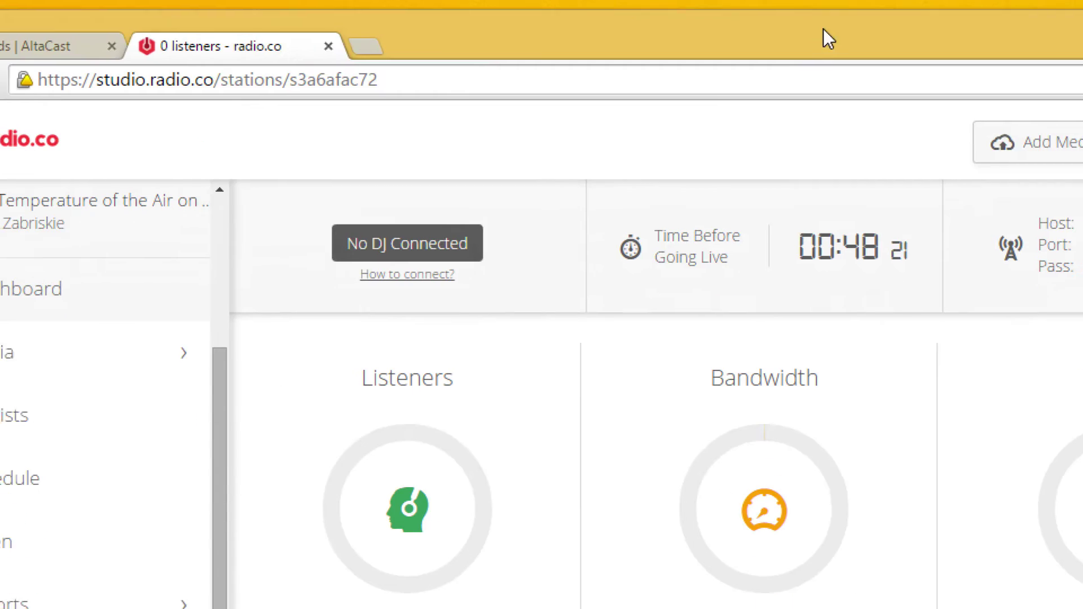
{"action": "key", "text": "alt+Tab"}
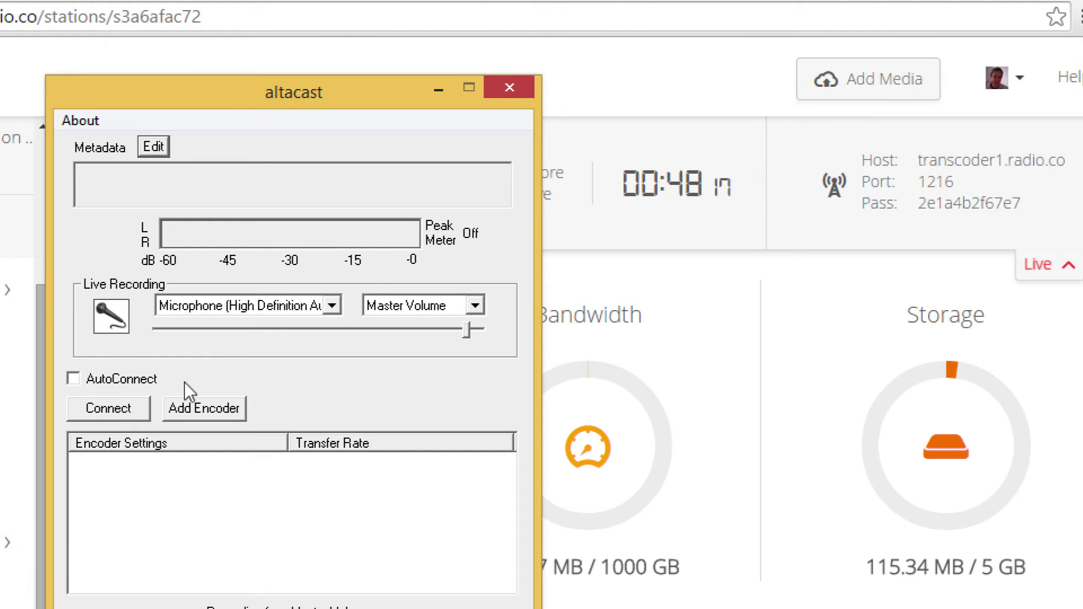
Add a new encoder, untick Public Server in YP Settings, and return to Basic Settings
{"action": "left_click", "coordinate": [153, 458]}
{"action": "double_click", "coordinate": [153, 455]}
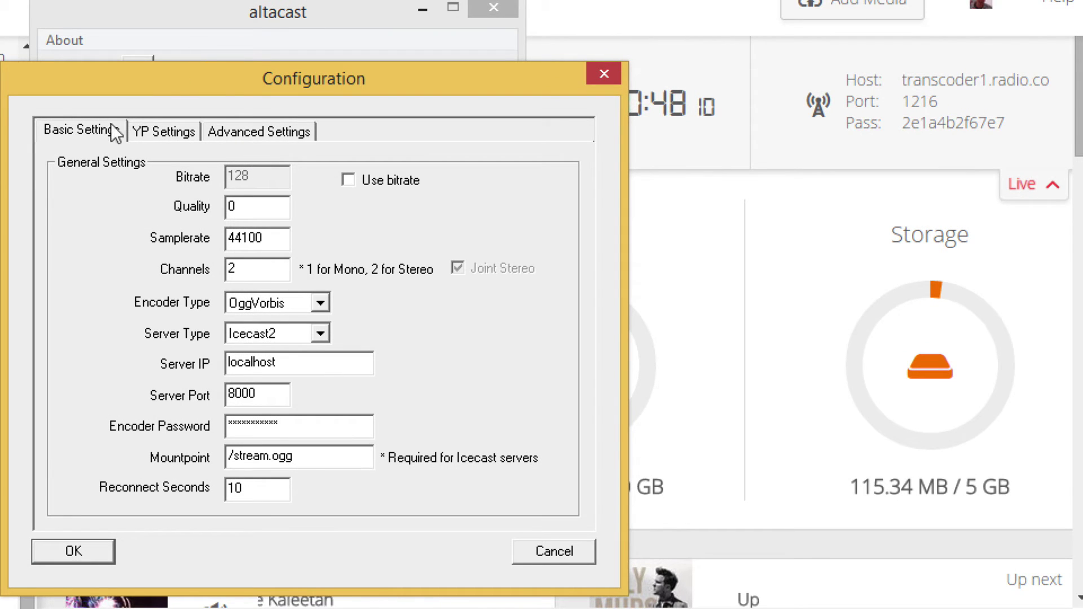
{"action": "left_click", "coordinate": [159, 129]}
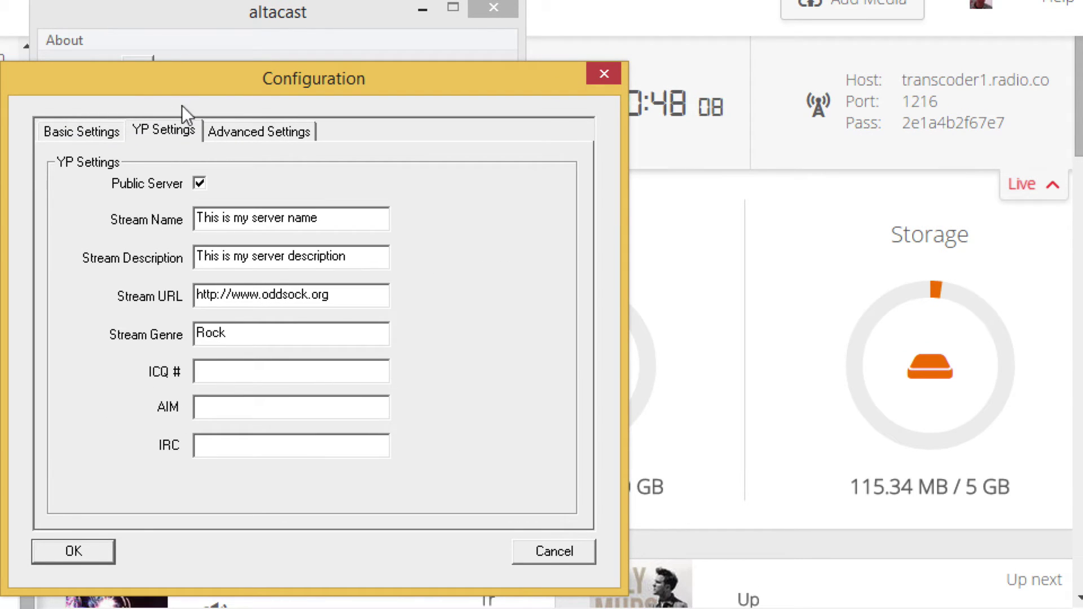
{"action": "left_click", "coordinate": [176, 159]}
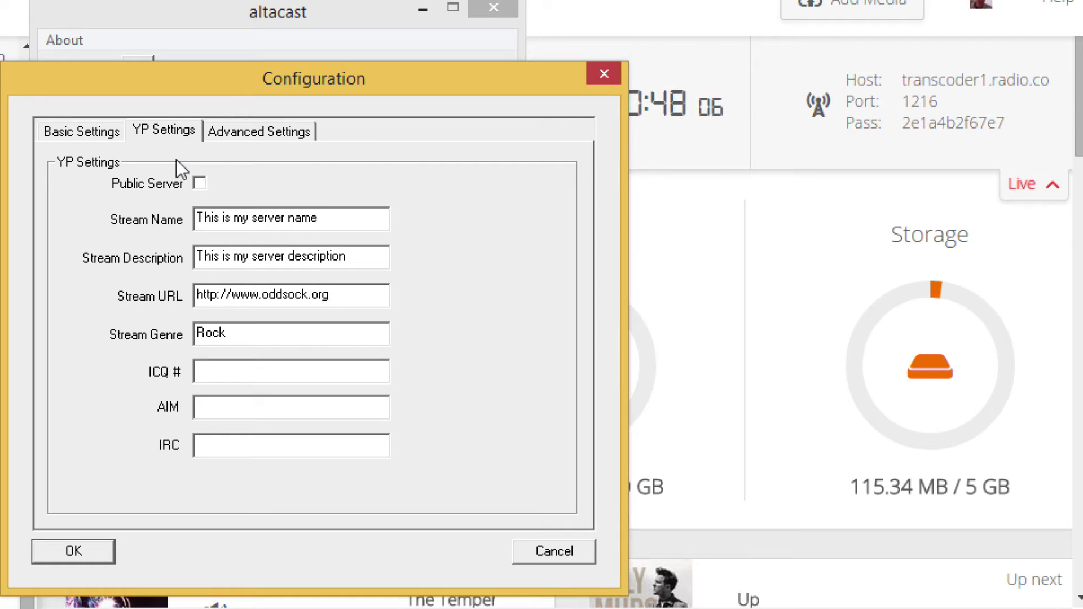
{"action": "left_click", "coordinate": [243, 107]}
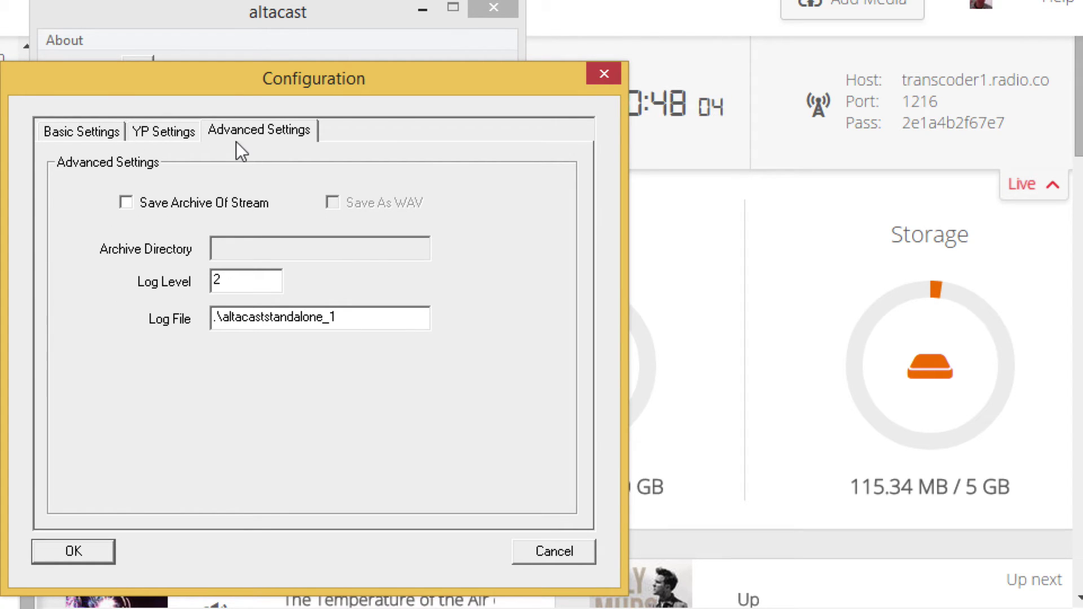
{"action": "left_click", "coordinate": [56, 129]}
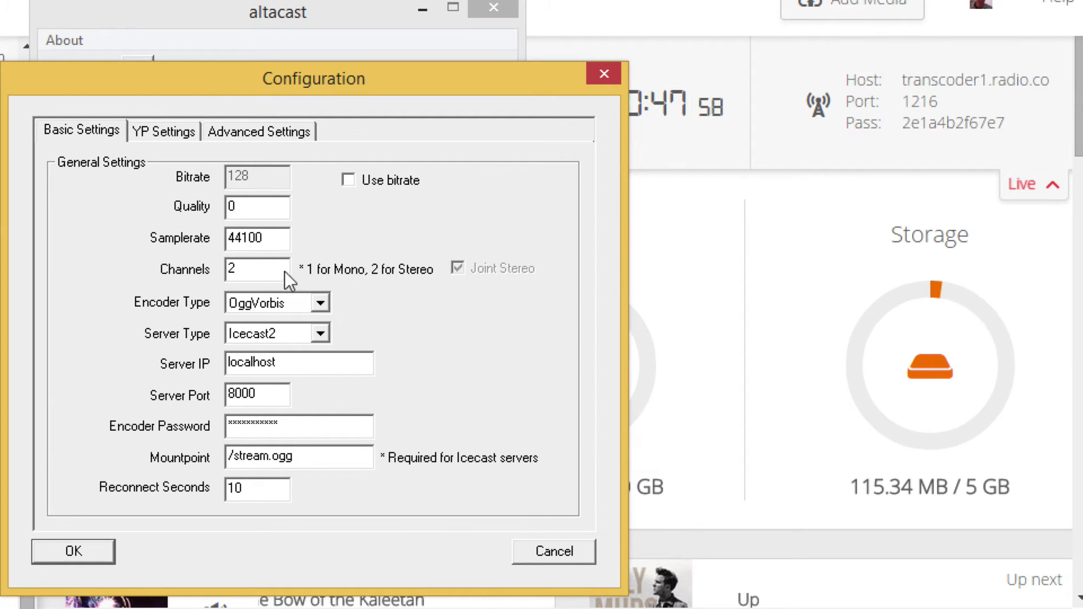
Set the encoder type to MP3 Lame and the server type to Shoutcast
{"action": "left_click", "coordinate": [304, 303]}
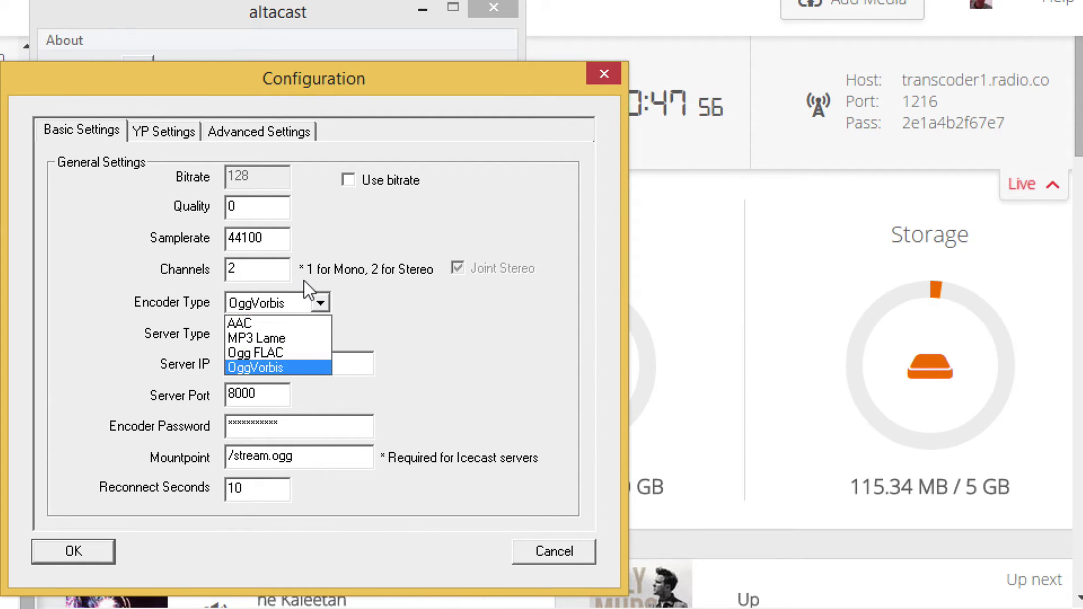
{"action": "left_click", "coordinate": [283, 336]}
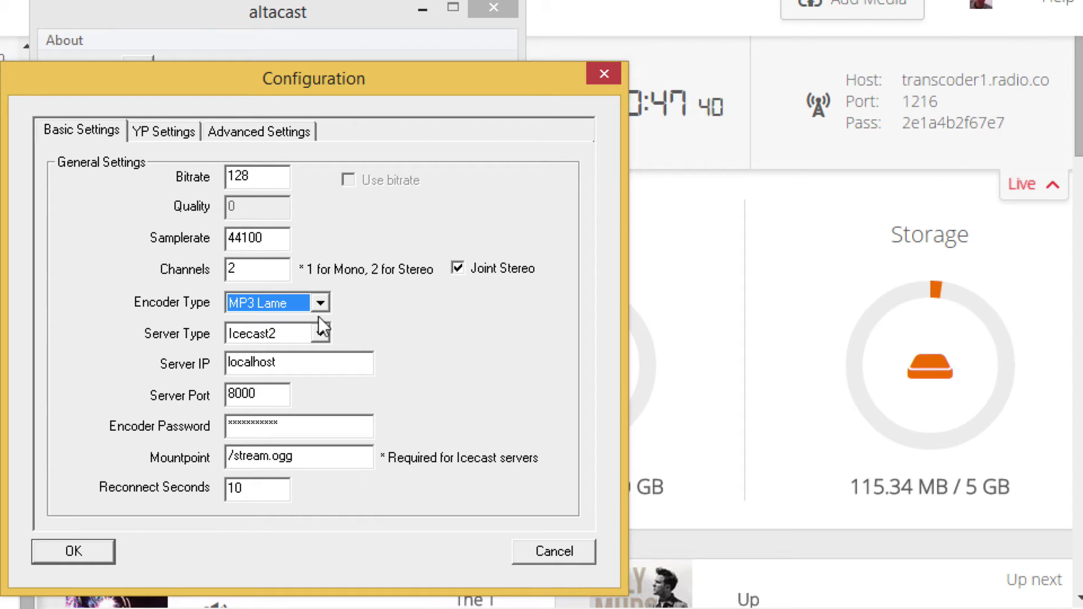
{"action": "left_click", "coordinate": [311, 332]}
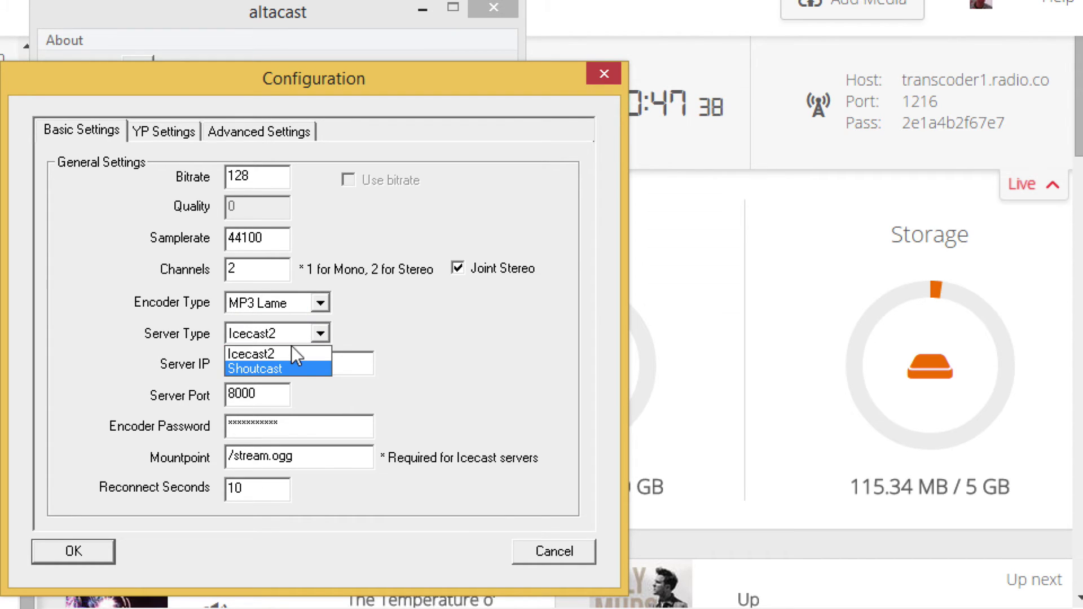
{"action": "left_click", "coordinate": [282, 368]}
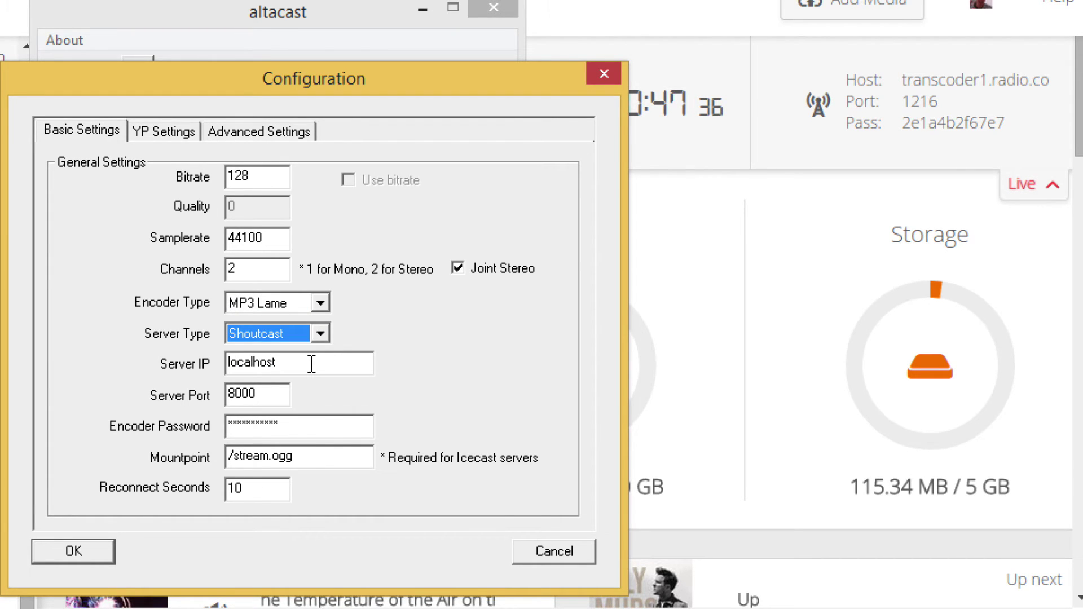
Replace localhost in Server IP with the pasted host transcoder1.radio.co
{"action": "double_click", "coordinate": [310, 364]}
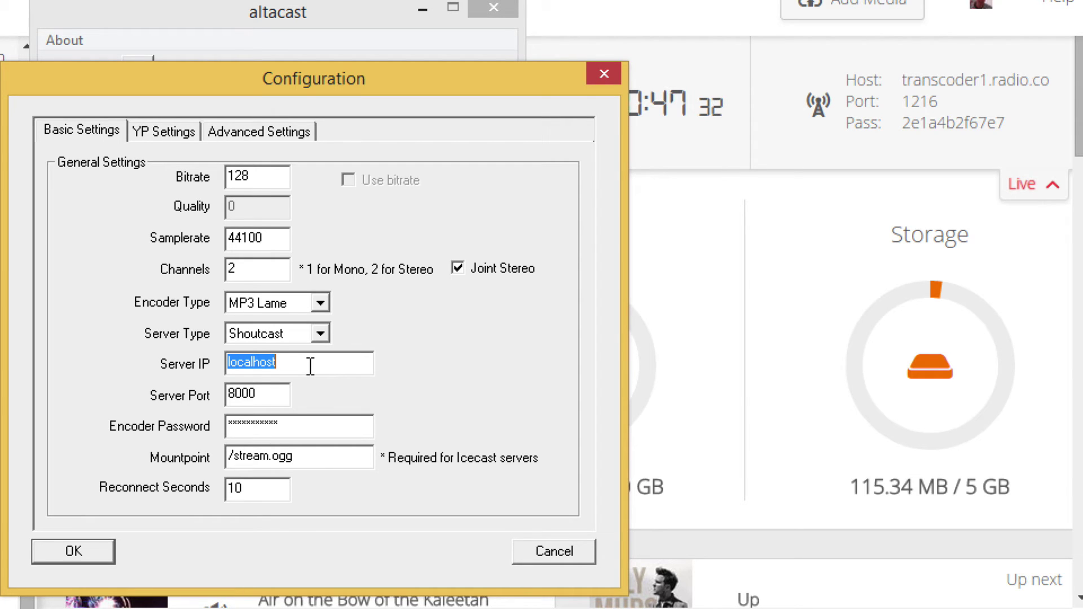
{"action": "right_click", "coordinate": [310, 367]}
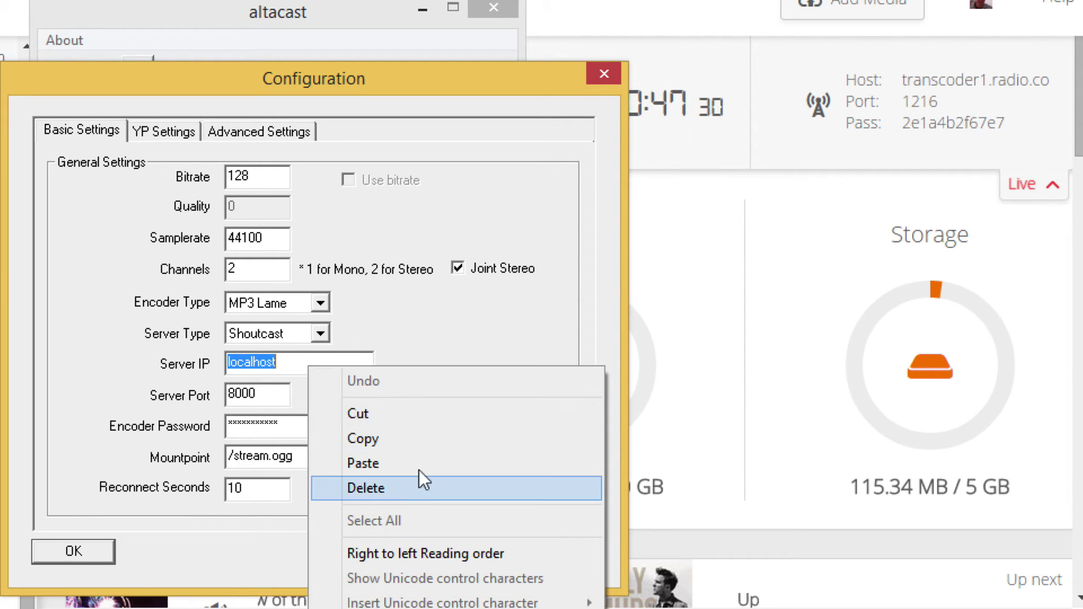
{"action": "left_click", "coordinate": [422, 454]}
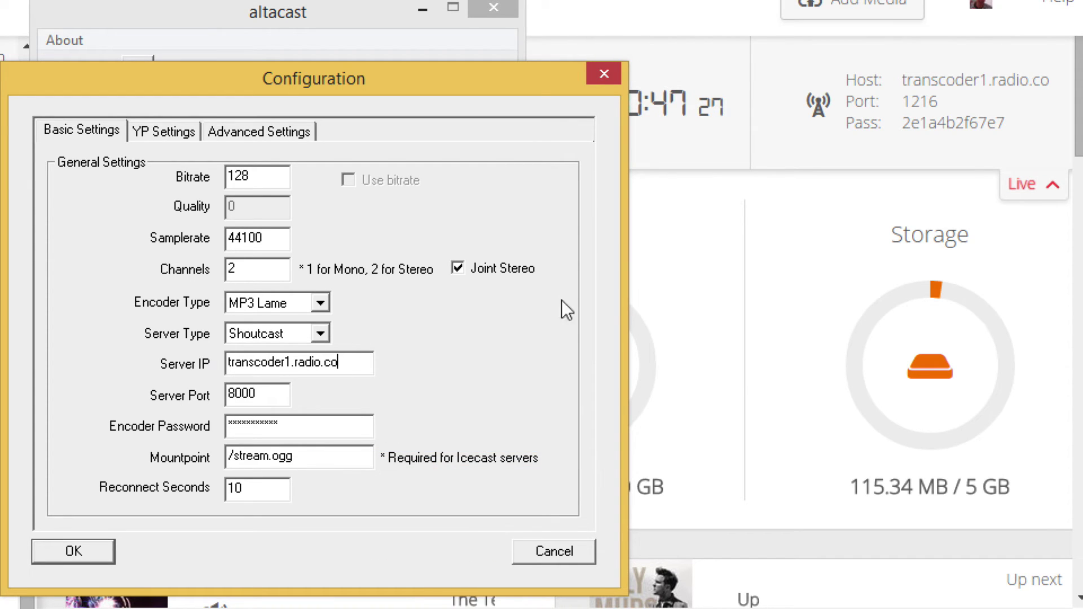
Replace the server port 8000 with radio.co's port 1216
{"action": "left_click", "coordinate": [868, 82]}
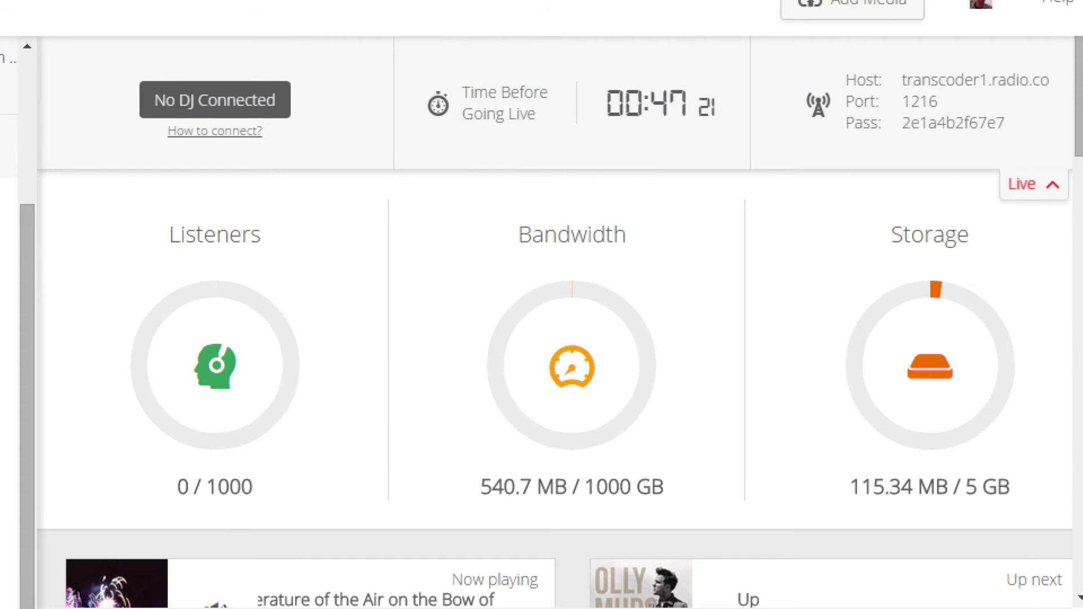
{"action": "key", "text": "alt+Tab"}
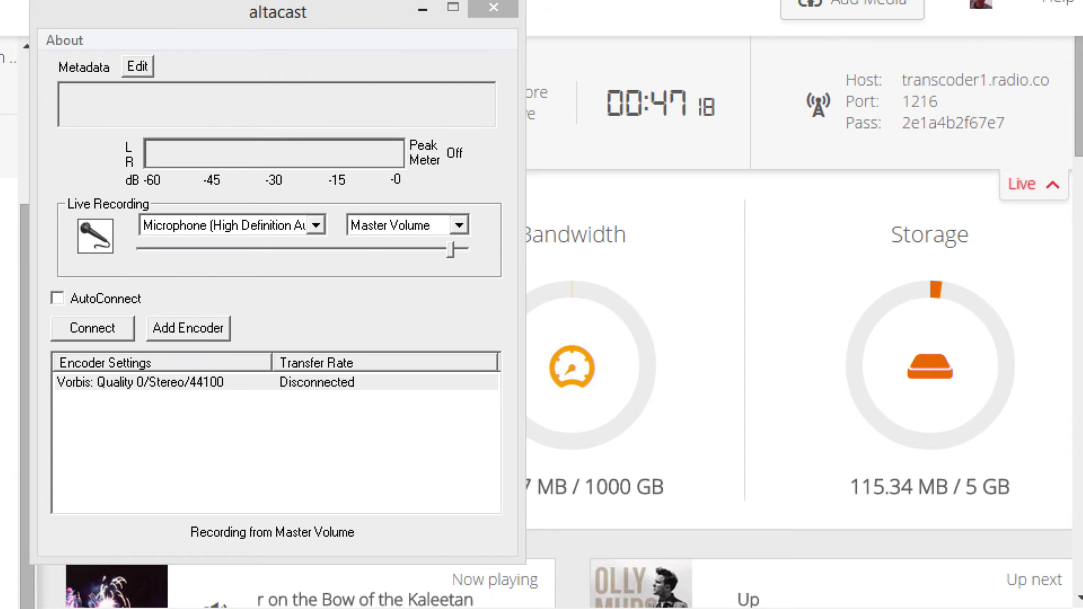
{"action": "key", "text": "alt+Tab"}
{"action": "double_click", "coordinate": [277, 401]}
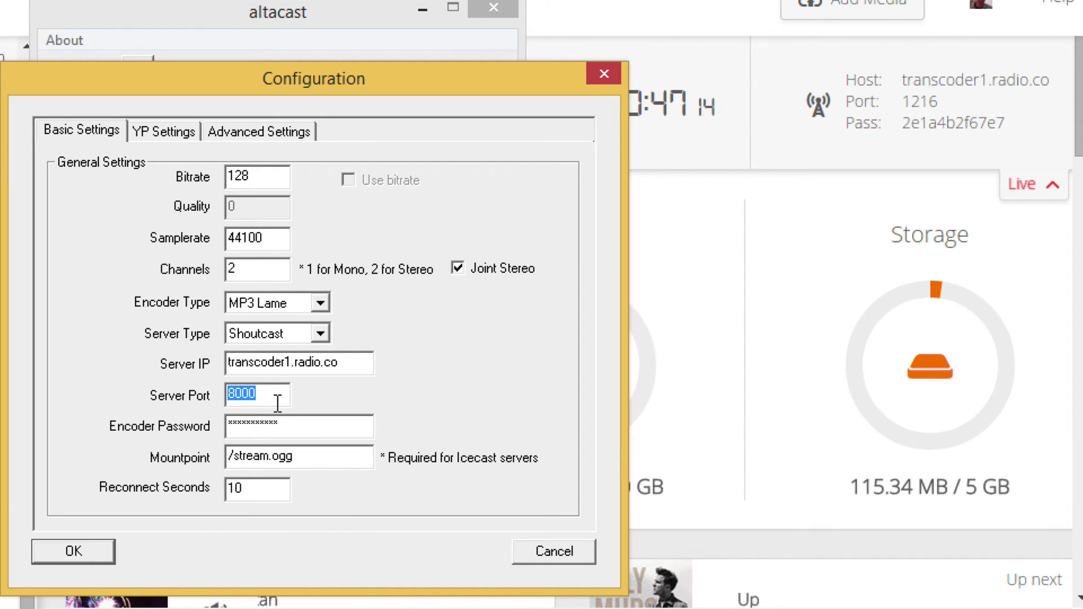
{"action": "right_click", "coordinate": [277, 401]}
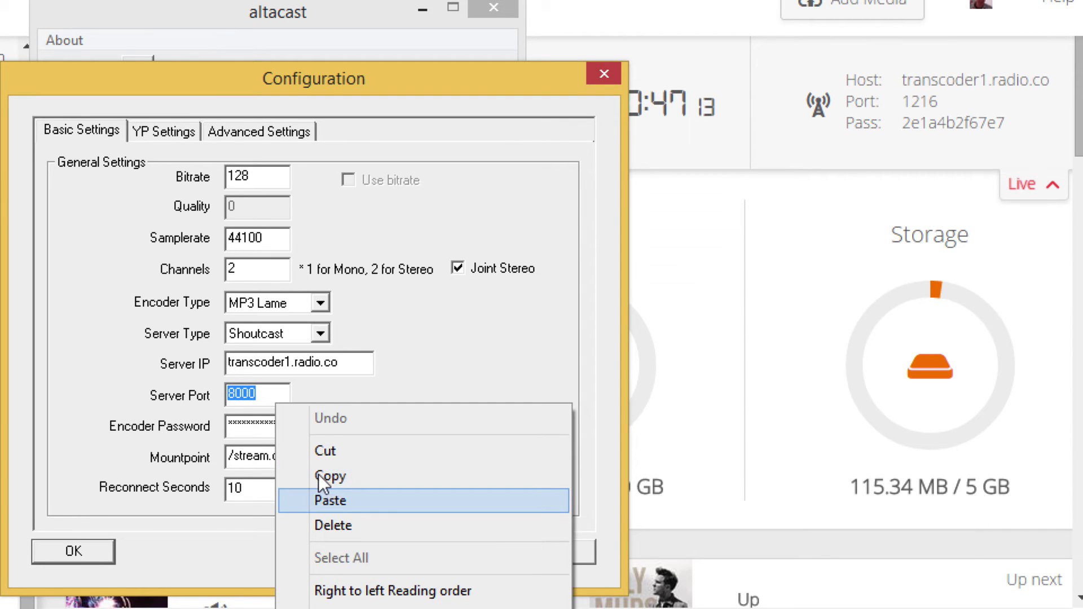
{"action": "left_click", "coordinate": [316, 499]}
Paste the radio.co station password into the Encoder Password field
{"action": "left_click", "coordinate": [964, 123]}
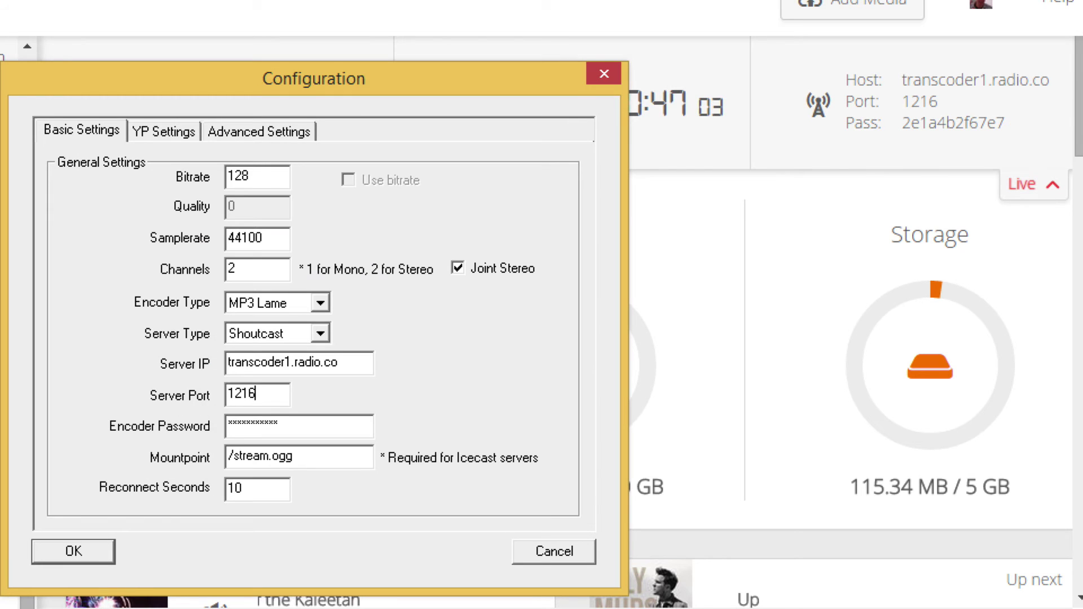
{"action": "key", "text": "alt+Tab"}
{"action": "double_click", "coordinate": [316, 429]}
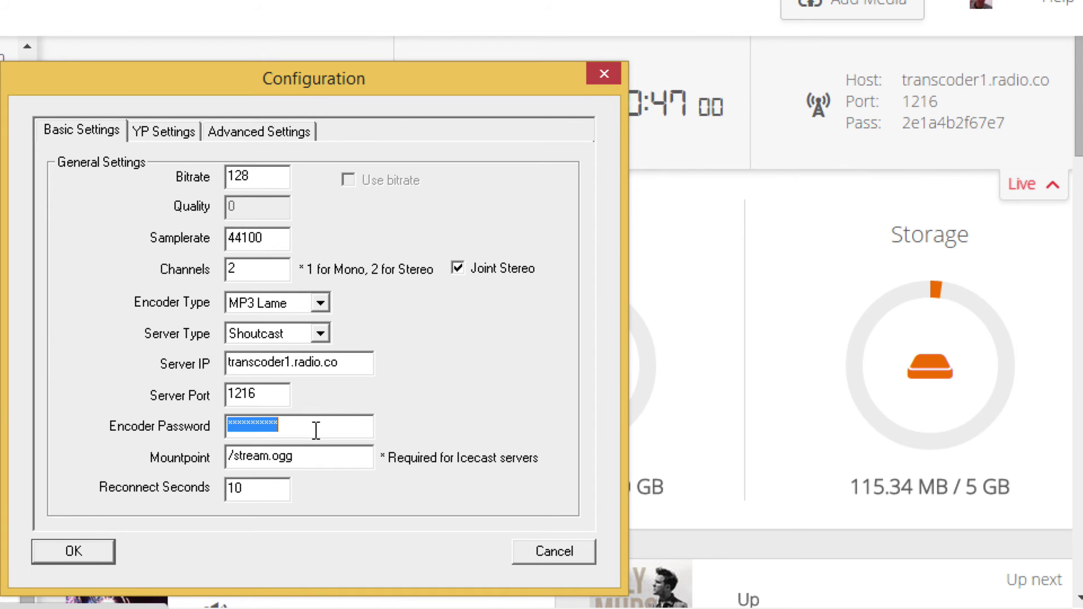
{"action": "right_click", "coordinate": [316, 430]}
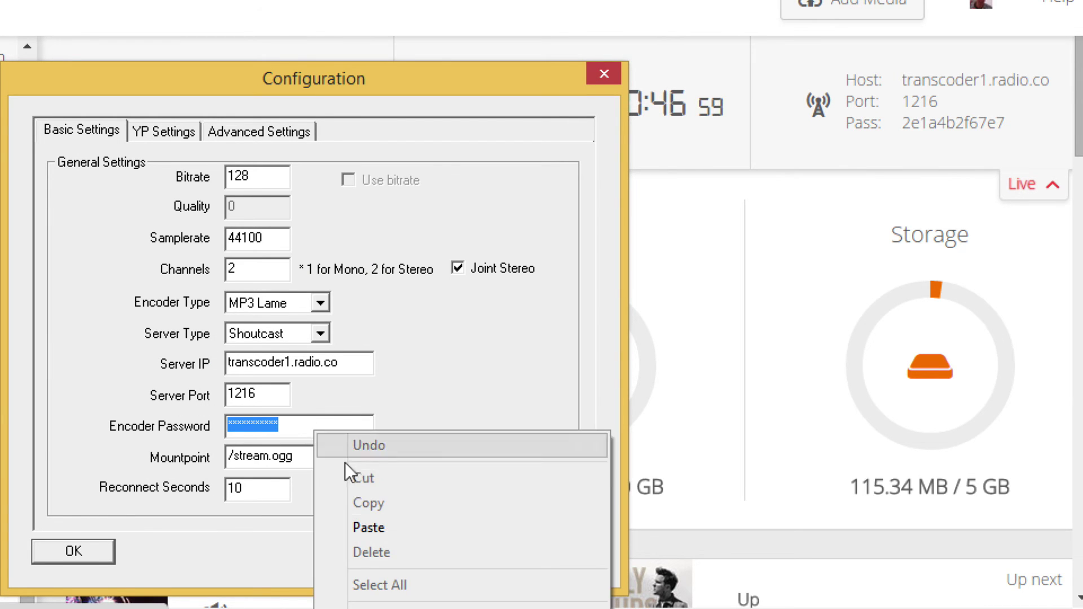
{"action": "left_click", "coordinate": [345, 526]}
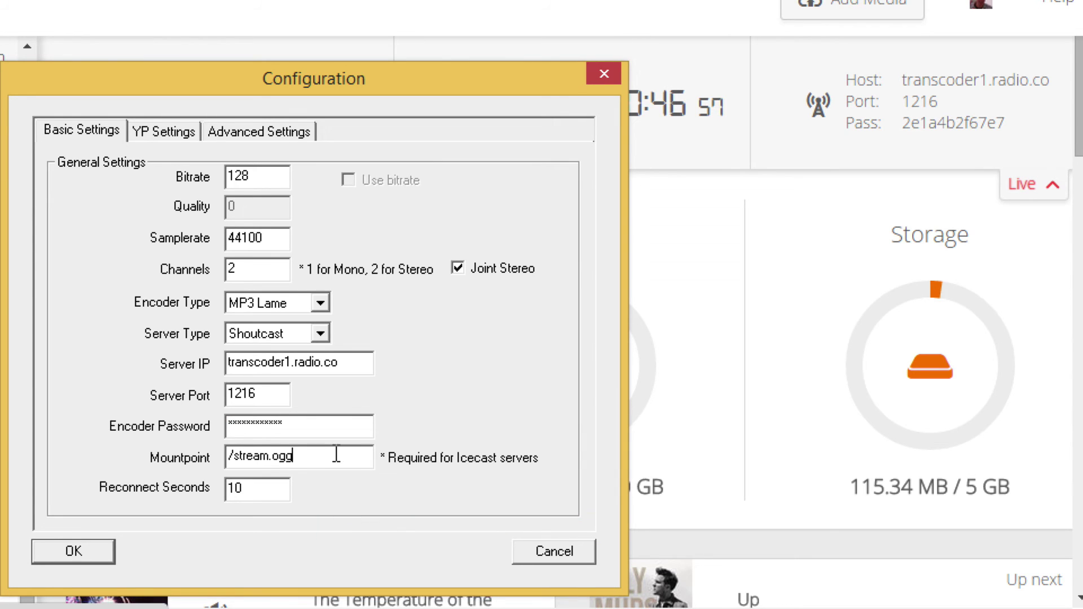
Clear the /stream.ogg mountpoint and save the MP3 encoder settings
{"action": "left_click_drag", "start_coordinate": [338, 456], "coordinate": [86, 459]}
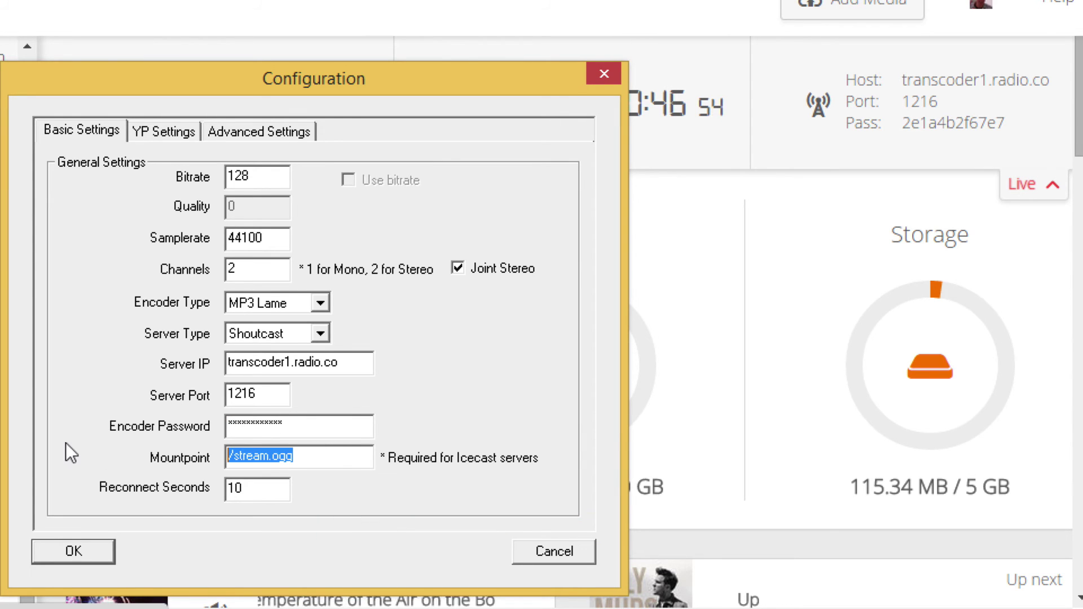
{"action": "key", "text": "Delete"}
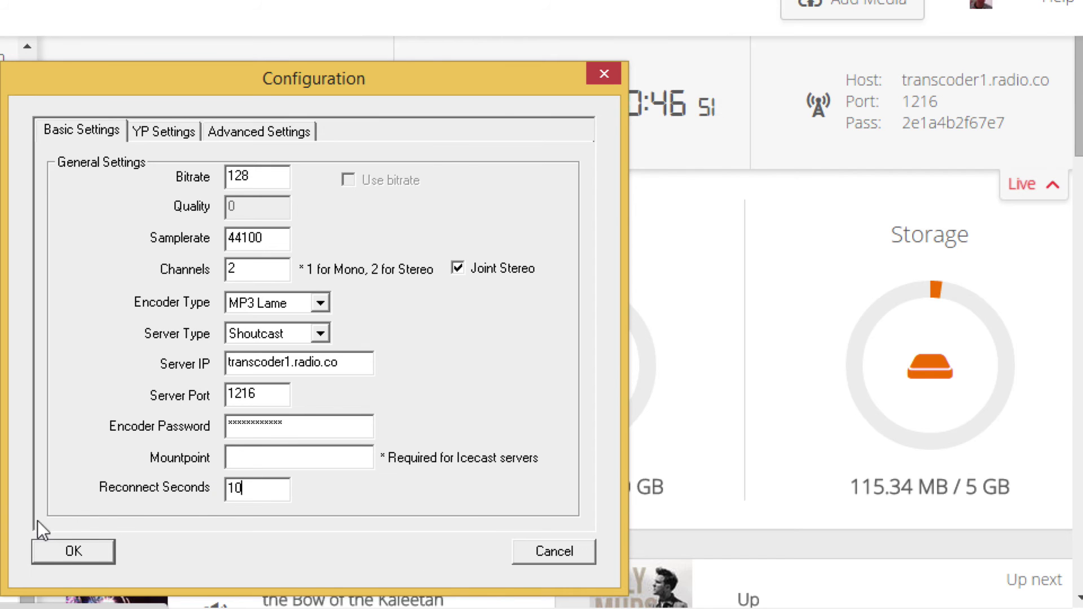
{"action": "left_click", "coordinate": [42, 544]}
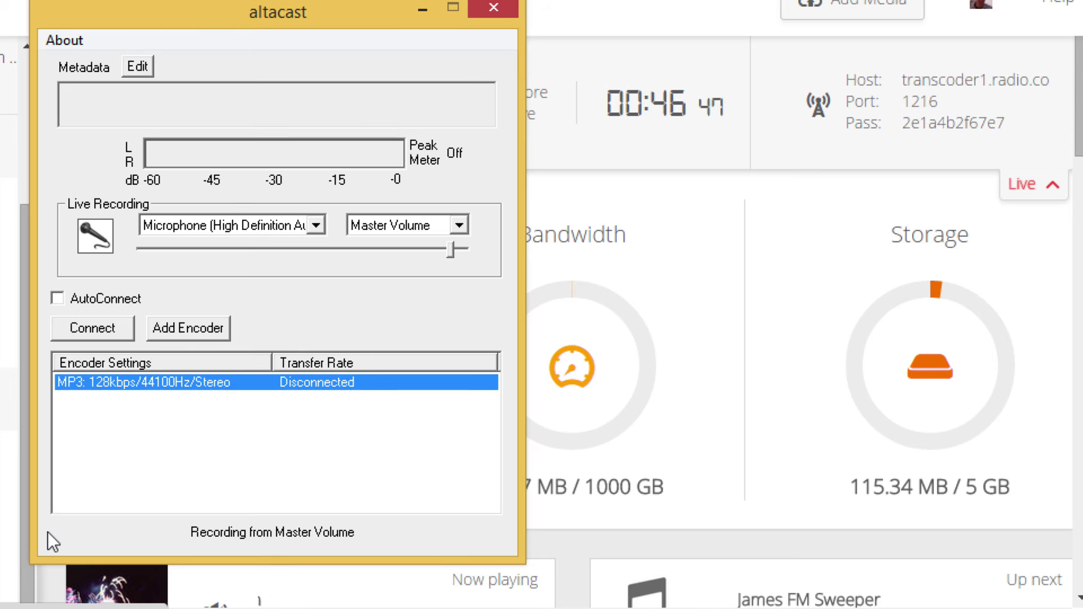
Review the microphone input device and Master Volume source options
{"action": "left_click", "coordinate": [285, 216]}
{"action": "left_click", "coordinate": [307, 220]}
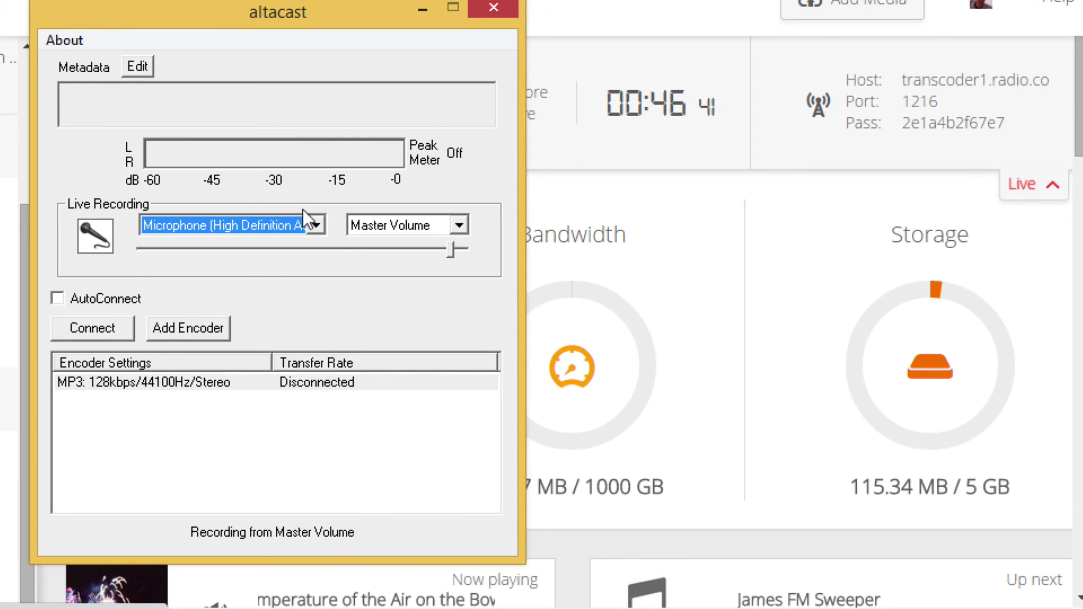
{"action": "left_click", "coordinate": [402, 216]}
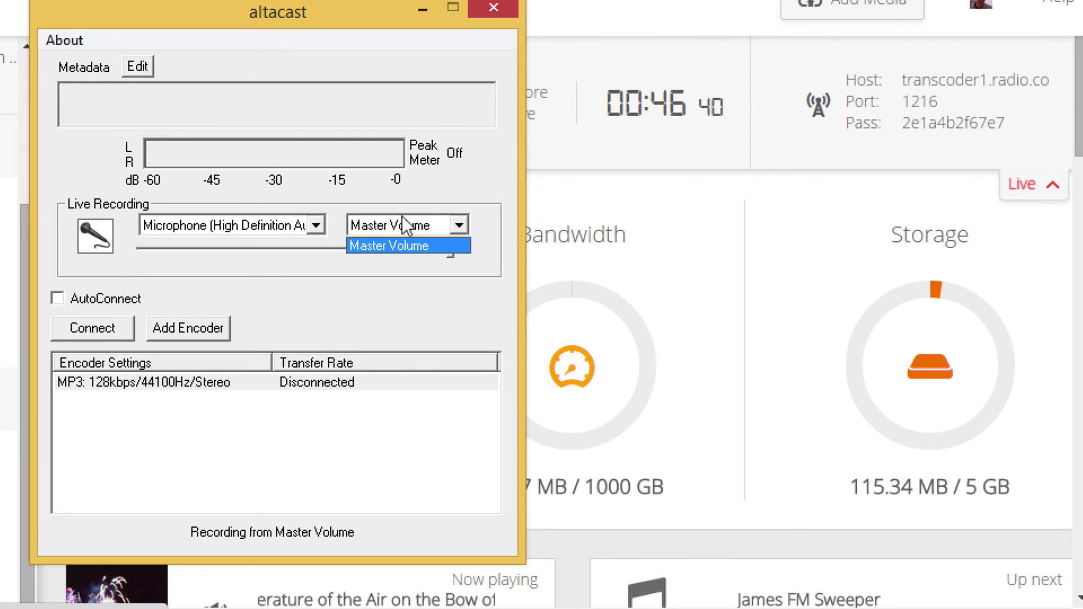
{"action": "left_click", "coordinate": [320, 163]}
Confirm the microphone input and connect the MP3 encoder, streaming at about 103 Kbps
{"action": "left_click", "coordinate": [175, 218]}
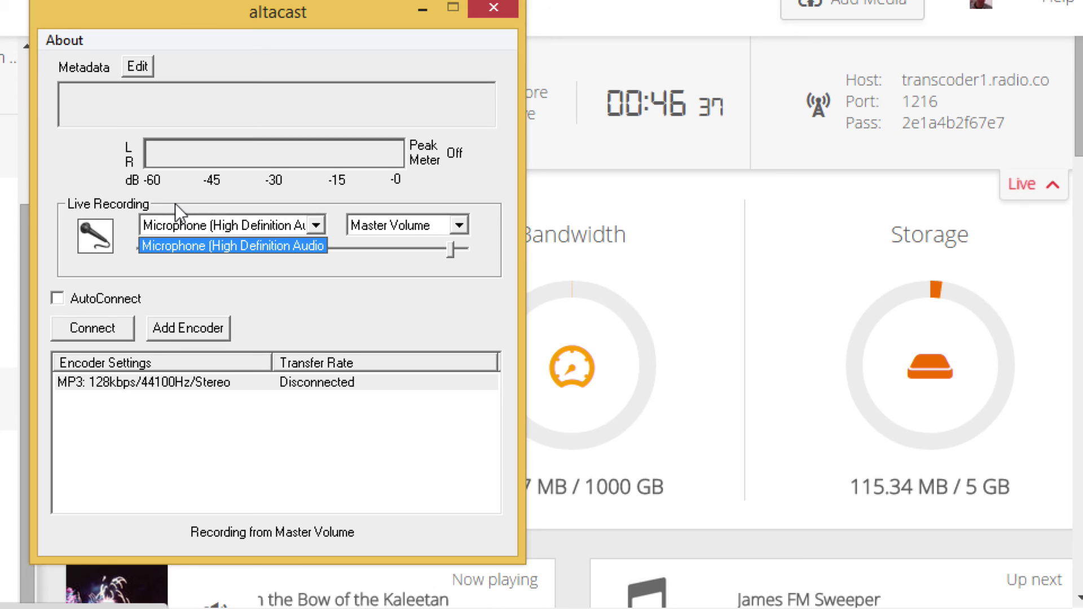
{"action": "left_click", "coordinate": [272, 179]}
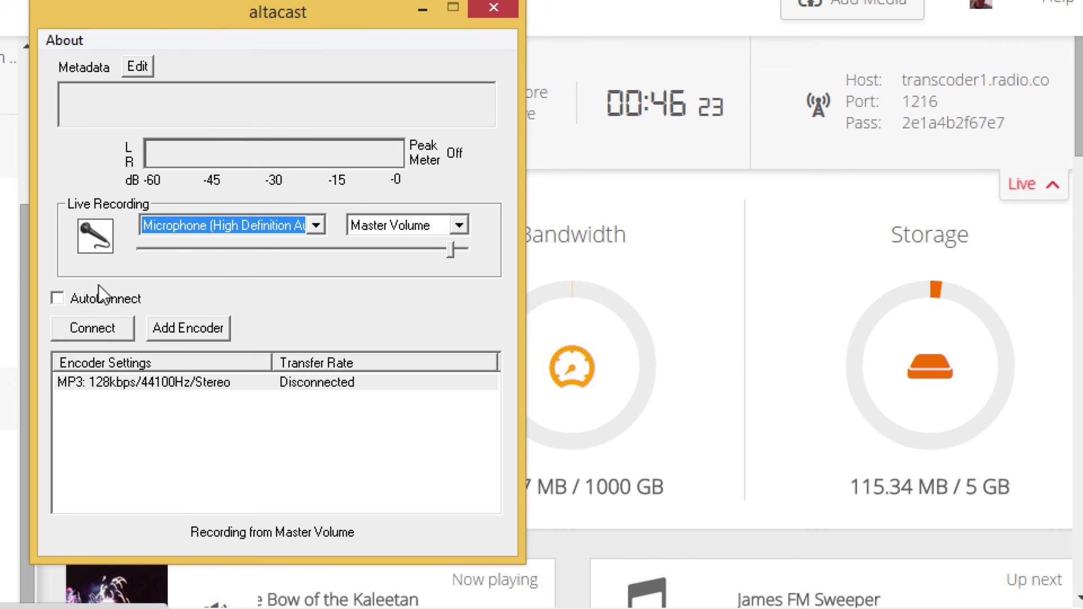
{"action": "left_click", "coordinate": [65, 317]}
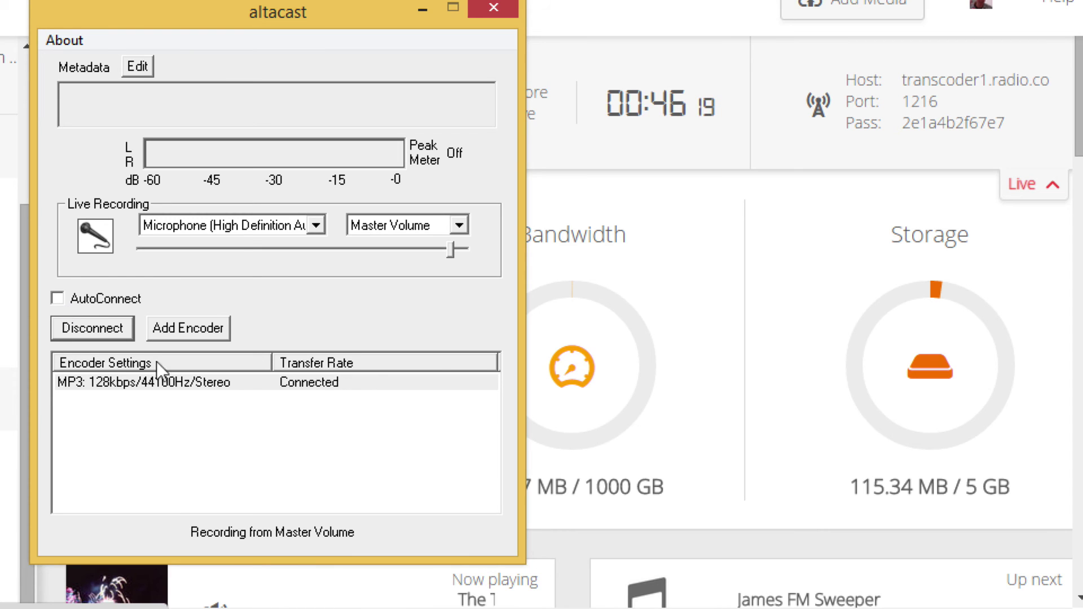
{"action": "left_click", "coordinate": [340, 377]}
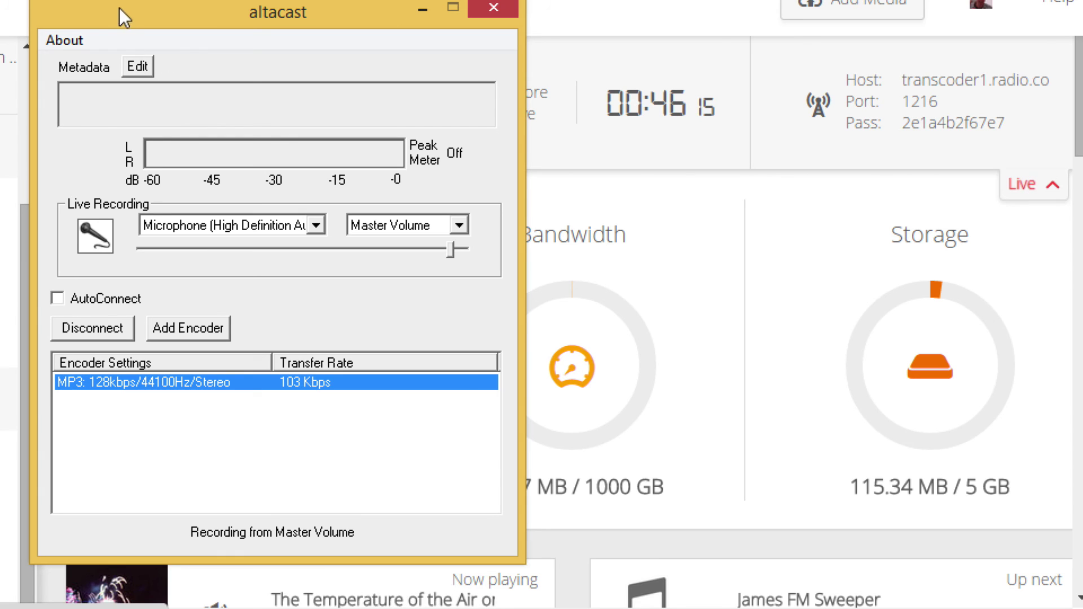
Minimize AltaCast to reveal the radio.co dashboard showing Connected with 0 / 1000 listeners
{"action": "left_click", "coordinate": [420, 9]}
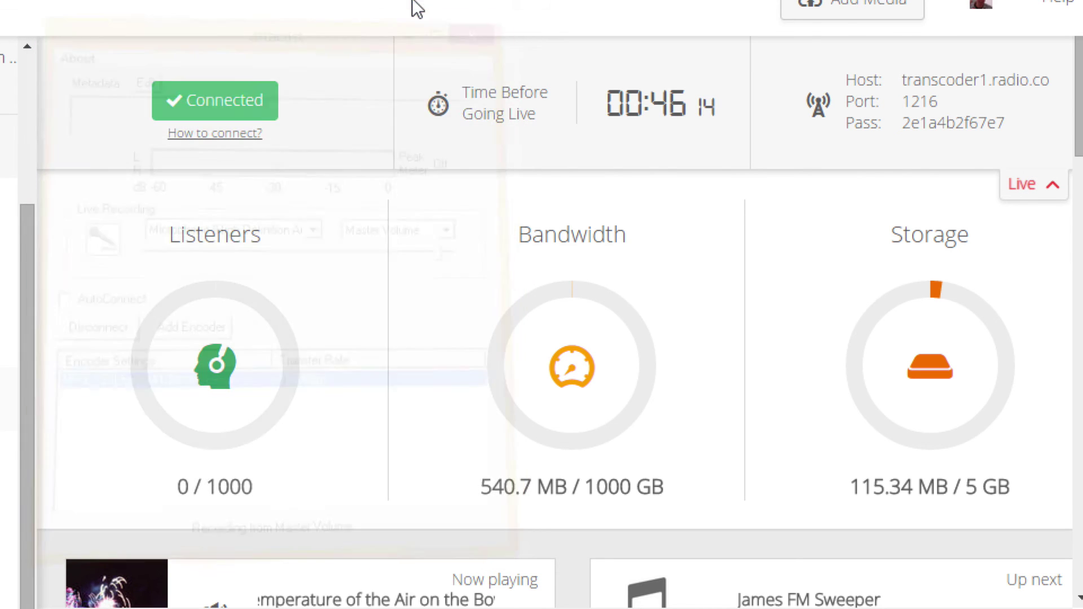